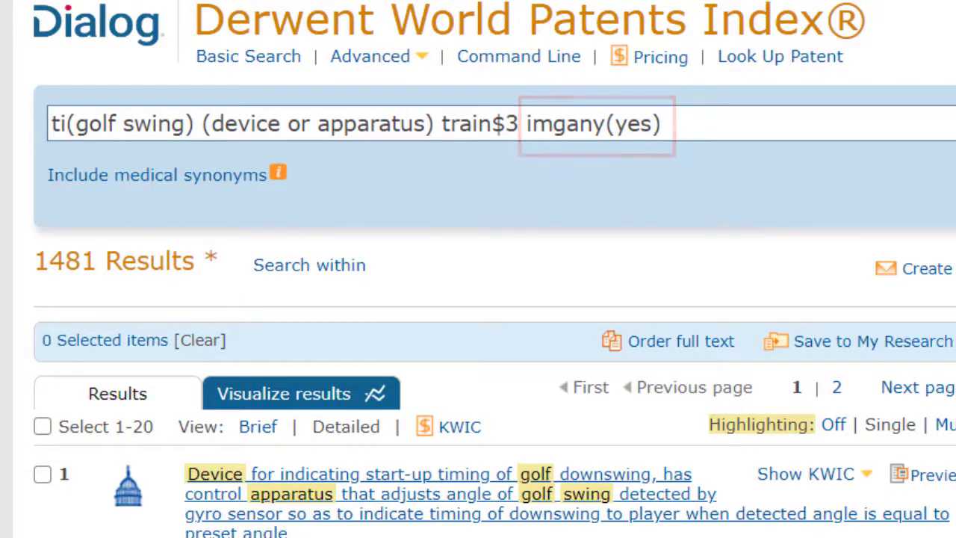
Step: Browse the golf swing device results and open result 2, the golf training apparatus with a hip control device
scroll(20, 512, down, 10)
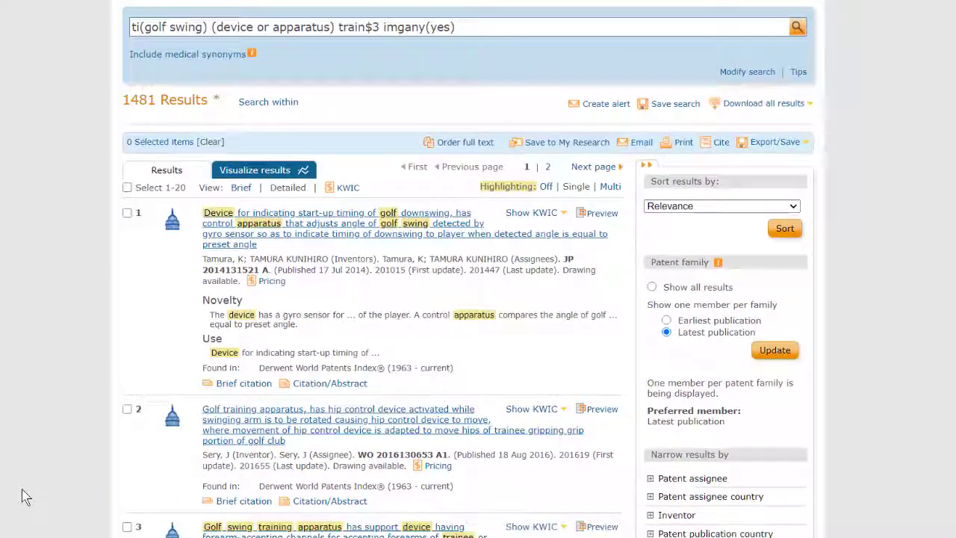
scroll(22, 496, down, 3)
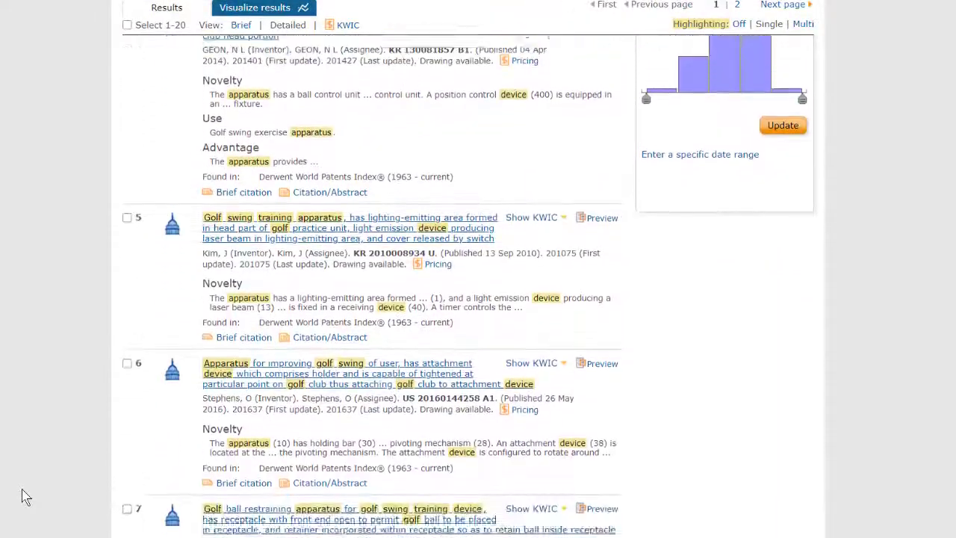
scroll(23, 496, up, 2)
scroll(24, 496, up, 3)
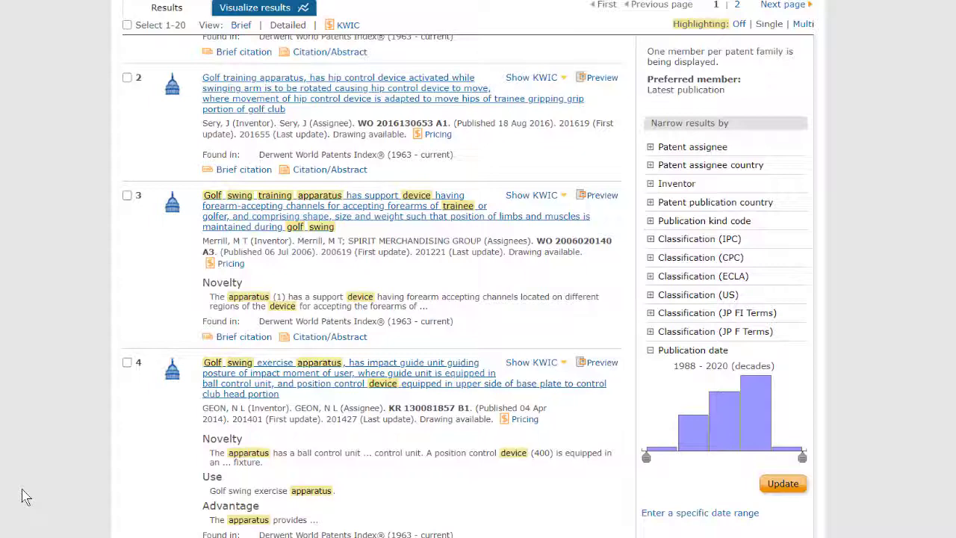
scroll(24, 492, up, 3)
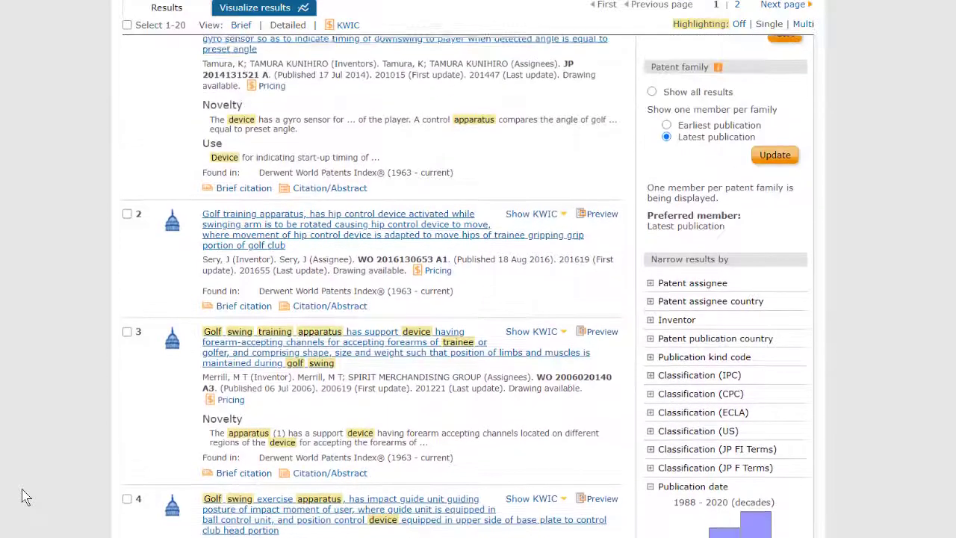
triple_click(271, 293)
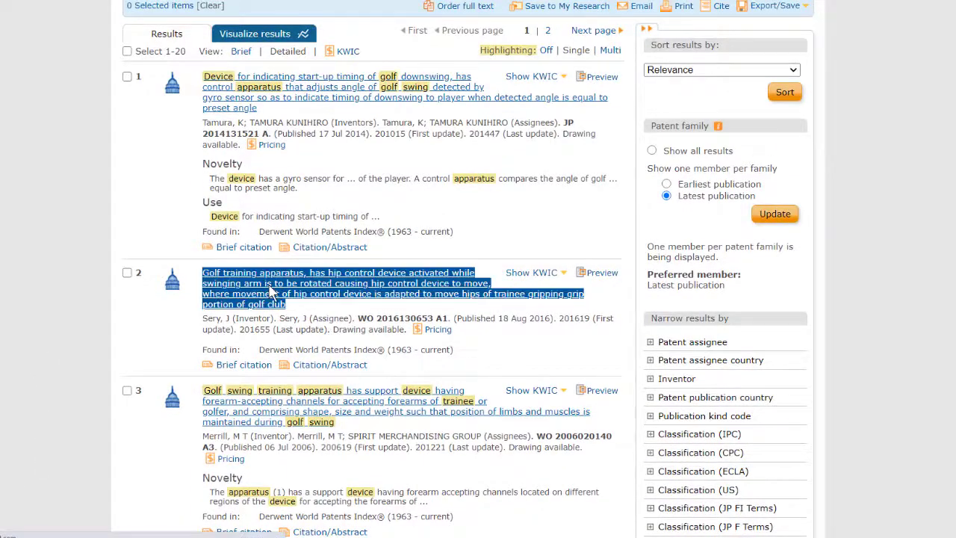
click(270, 292)
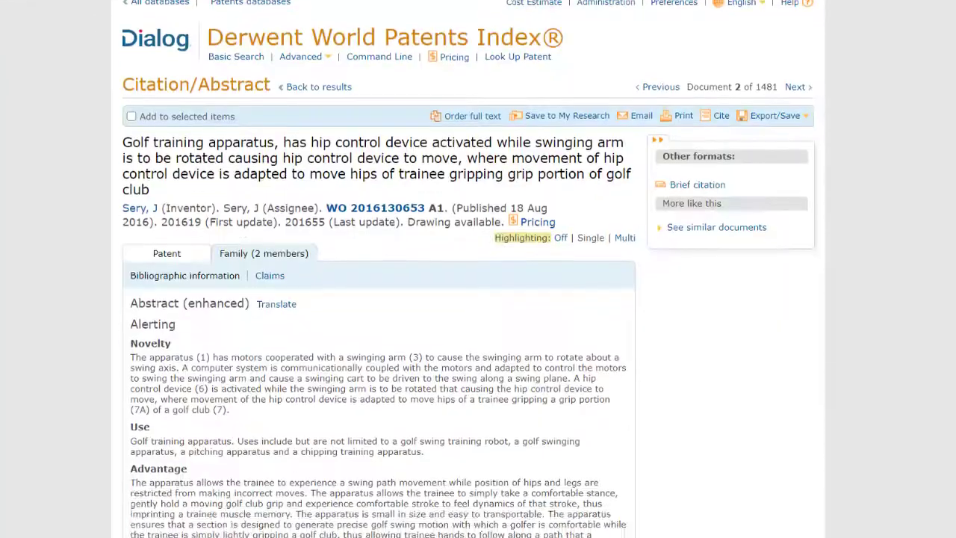
Step: Save the patent drawing from the record's drawings section as a GIF image under its suggested file name
scroll(374, 298, down, 3)
scroll(374, 299, down, 6)
scroll(30, 341, up, 1)
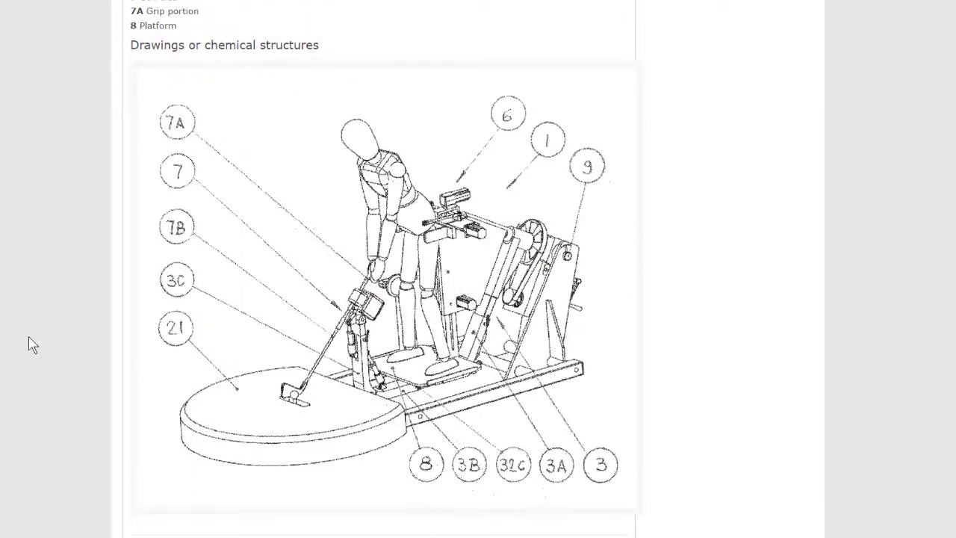
right_click(324, 341)
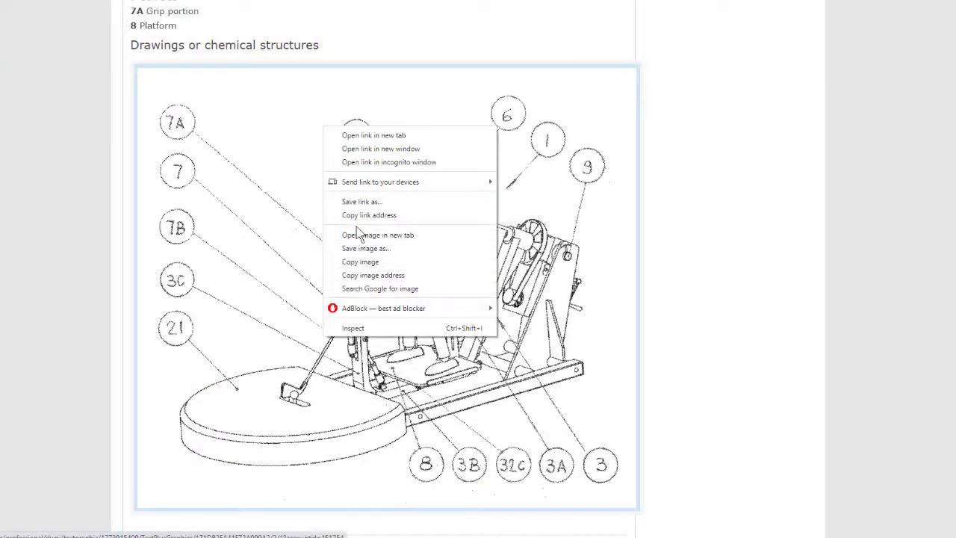
click(354, 249)
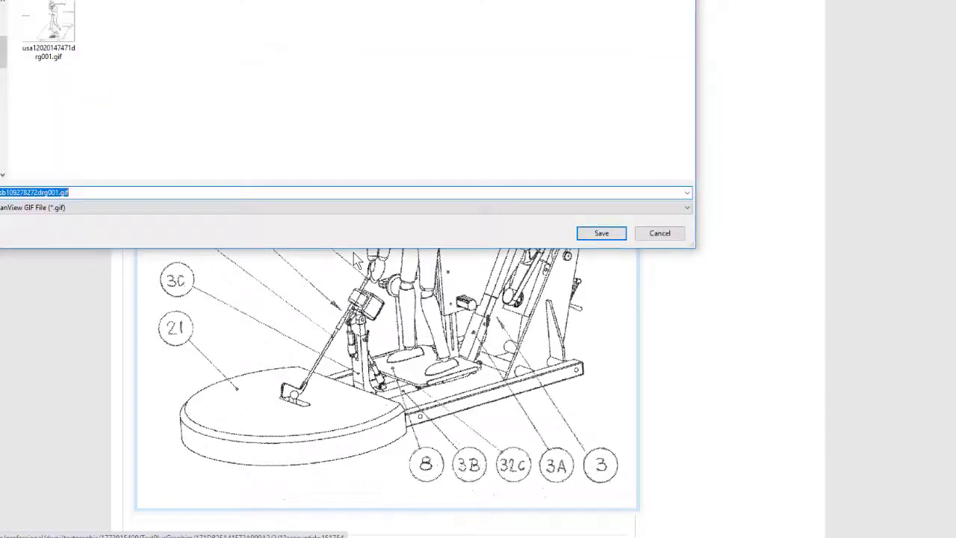
click(601, 233)
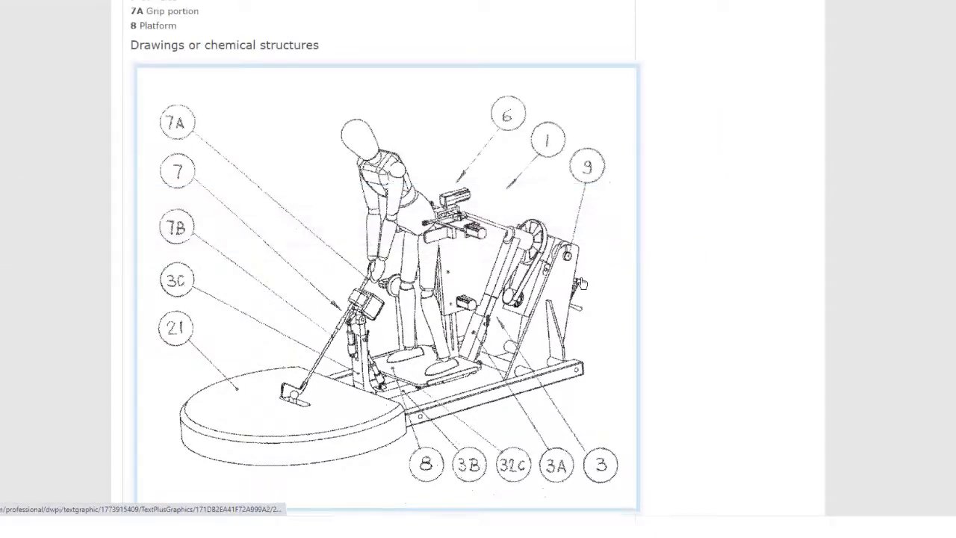
Step: Export the record as a PDF with Citation / Abstract (full indexing, abstract) content and look through the resulting document
scroll(579, 276, up, 10)
scroll(577, 266, up, 3)
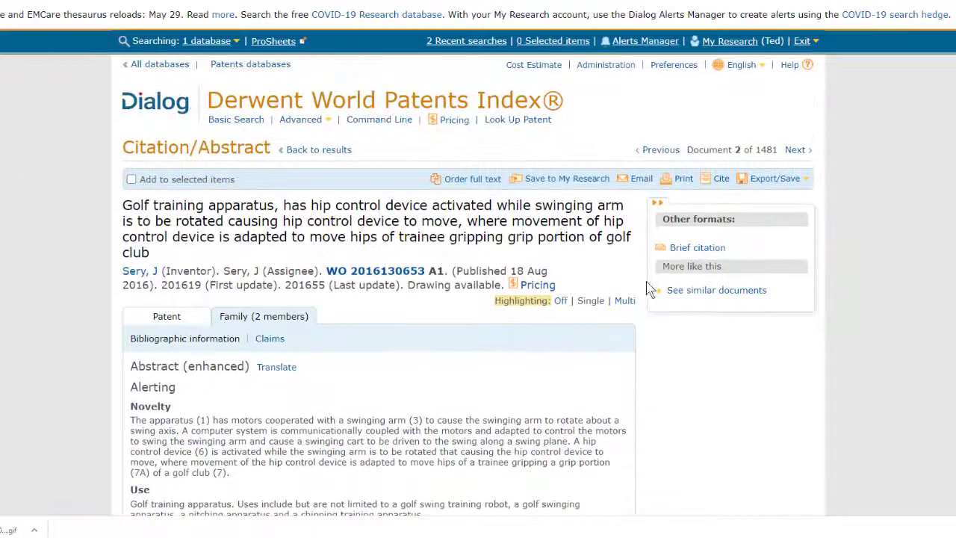
click(760, 181)
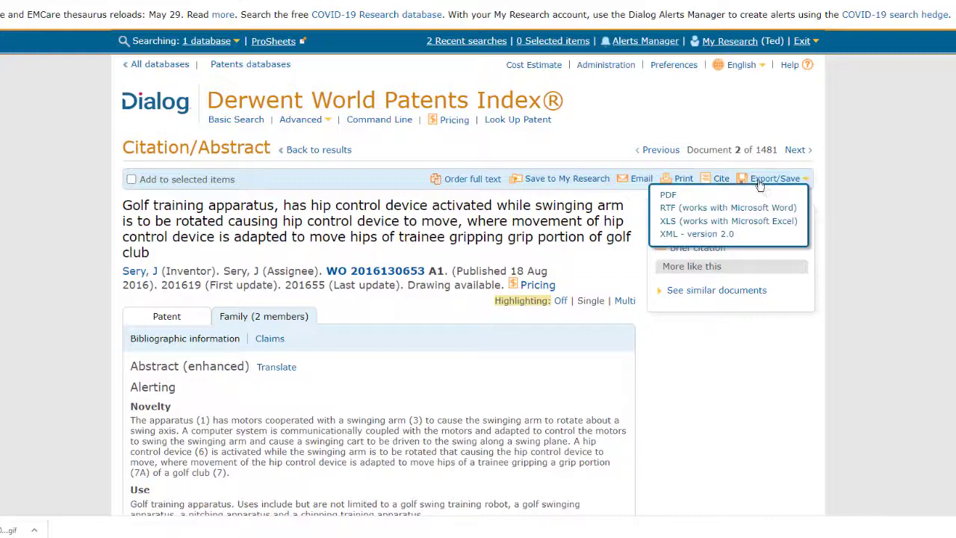
click(667, 196)
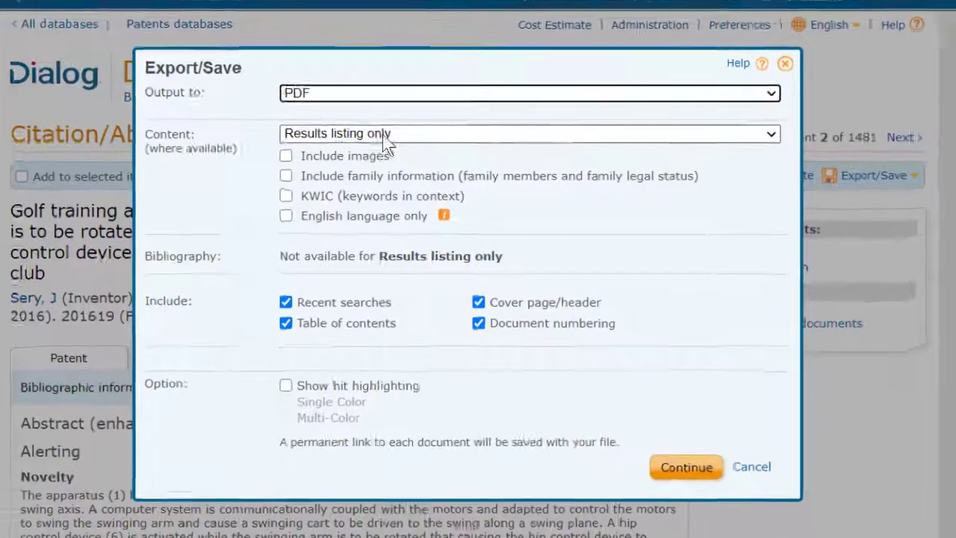
click(407, 146)
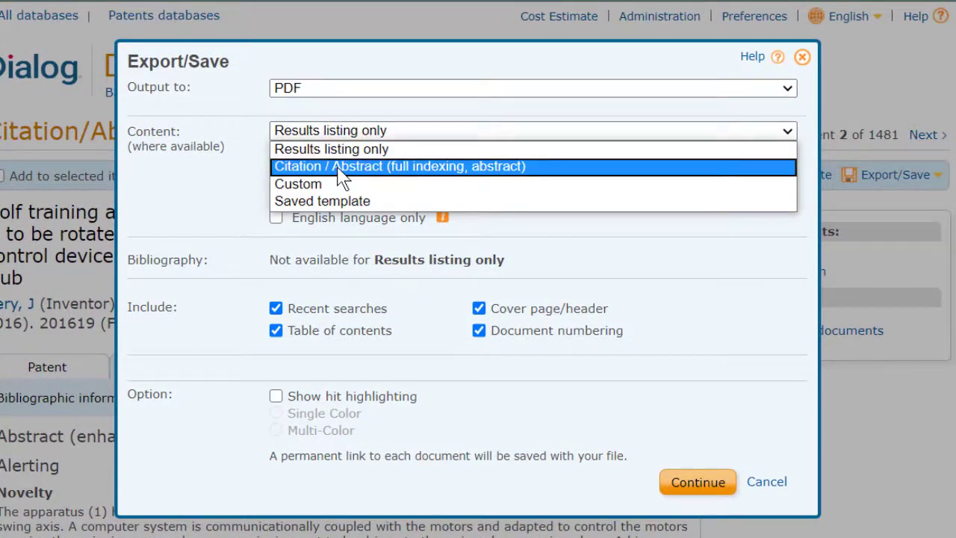
click(342, 167)
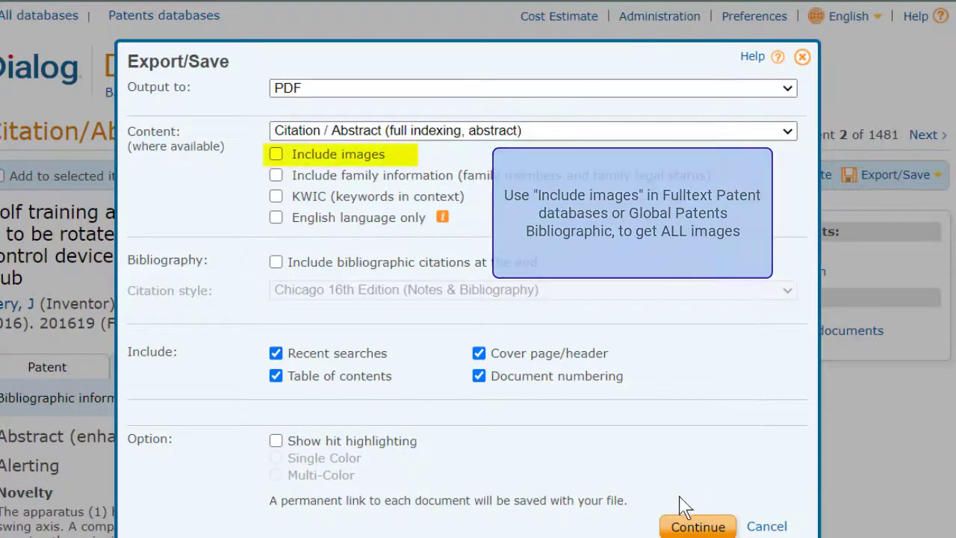
click(694, 526)
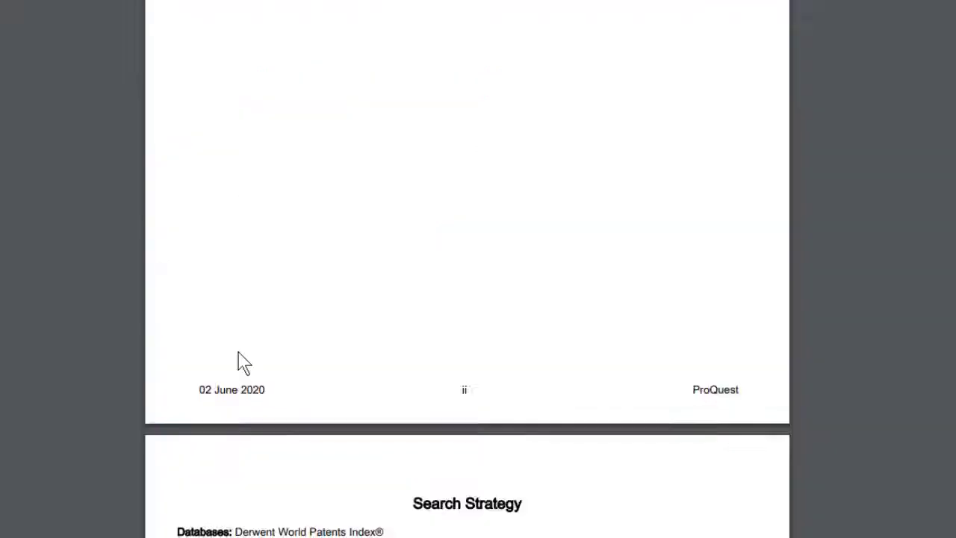
scroll(241, 362, down, 7)
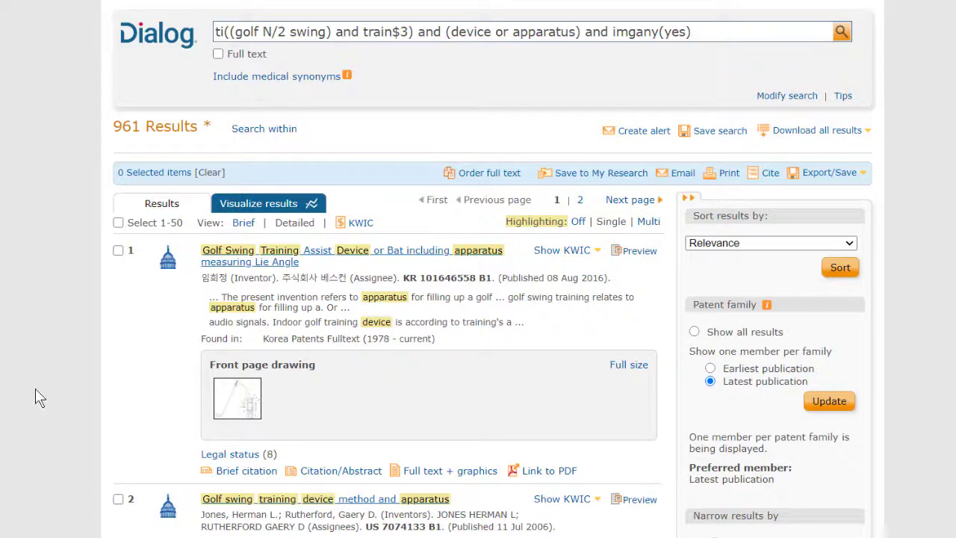
Step: Examine the image thumbnails and front page drawings in the full-text patent results down to result 18
scroll(493, 268, down, 7)
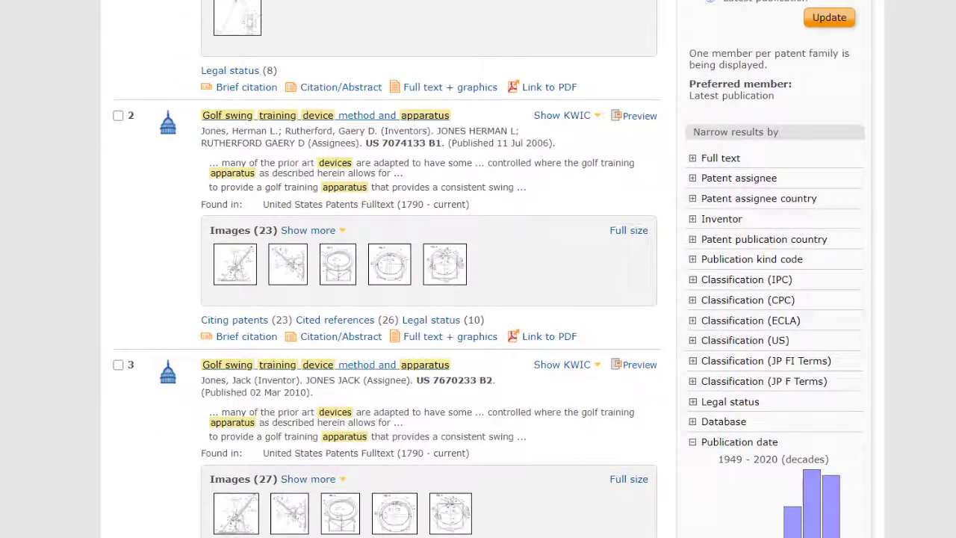
scroll(493, 269, down, 5)
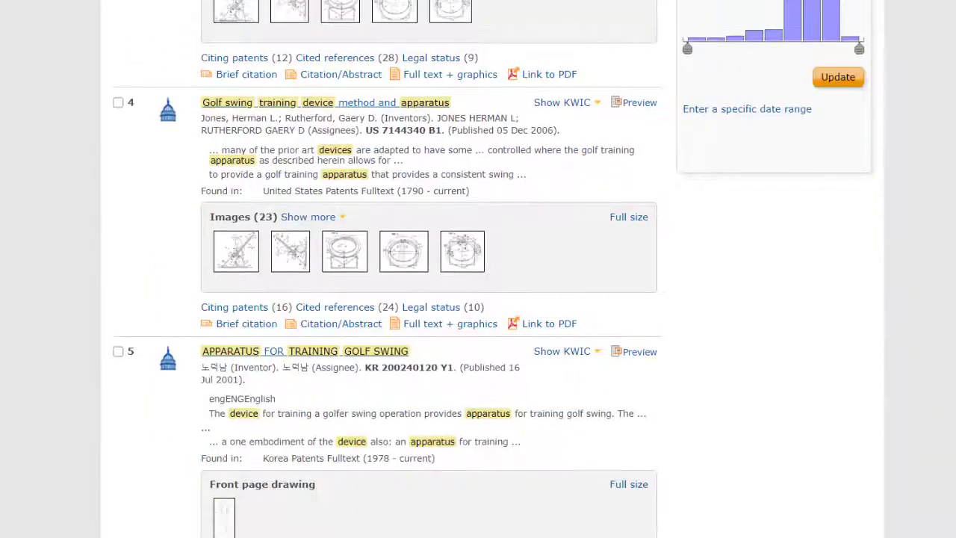
scroll(493, 268, down, 5)
scroll(493, 269, down, 4)
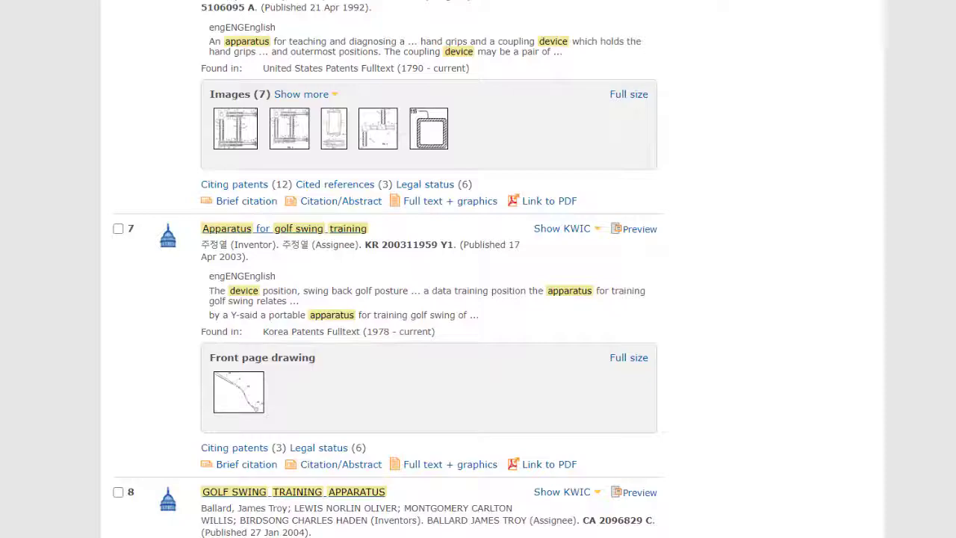
scroll(492, 269, down, 4)
scroll(492, 269, down, 3)
scroll(493, 269, down, 5)
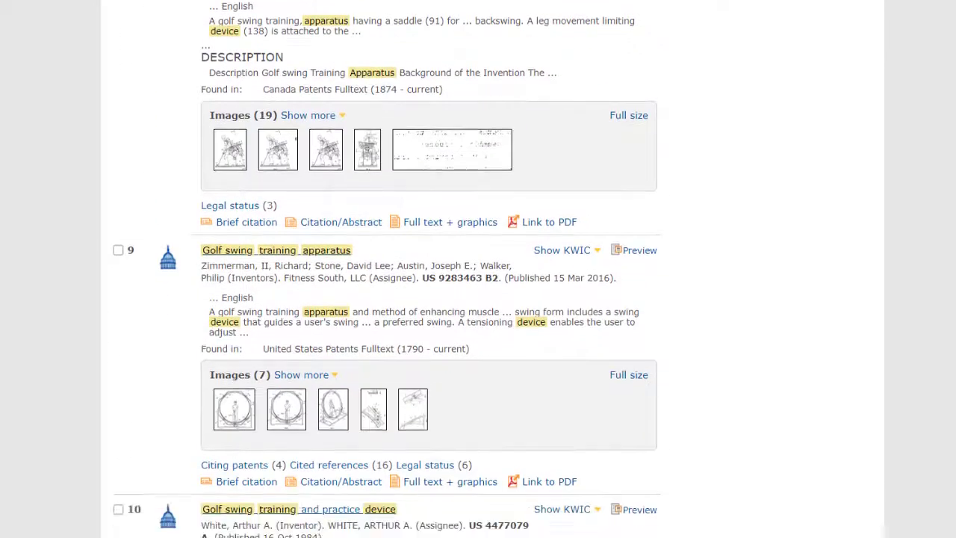
scroll(387, 269, down, 5)
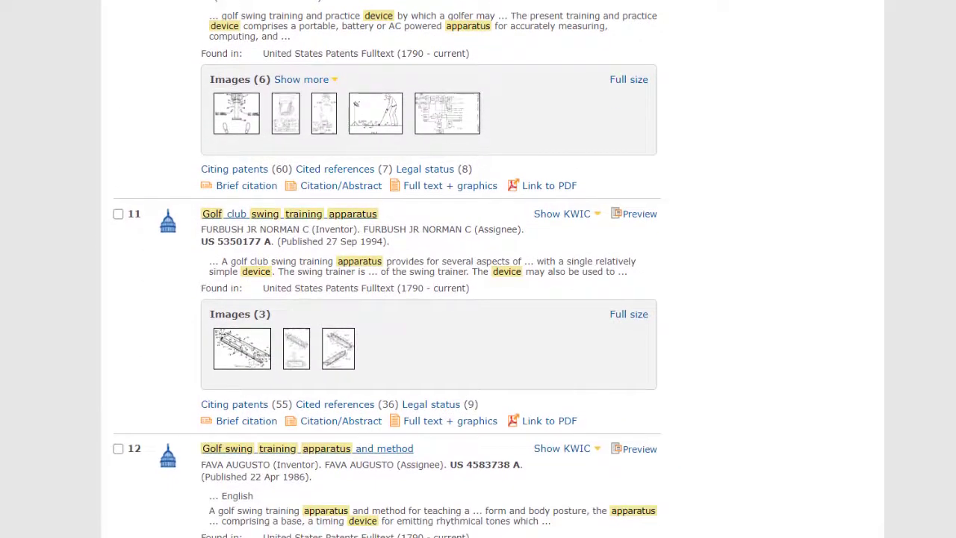
scroll(386, 268, down, 5)
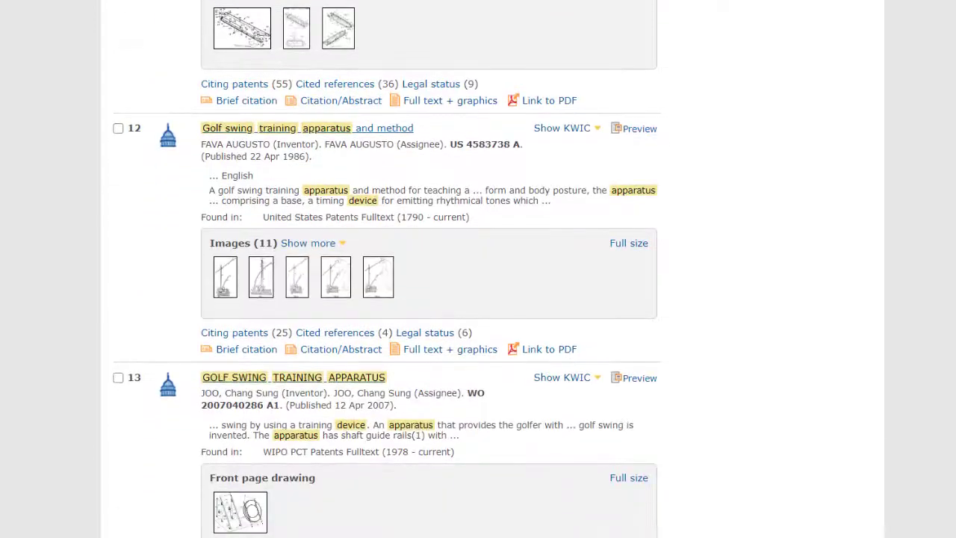
scroll(387, 269, down, 4)
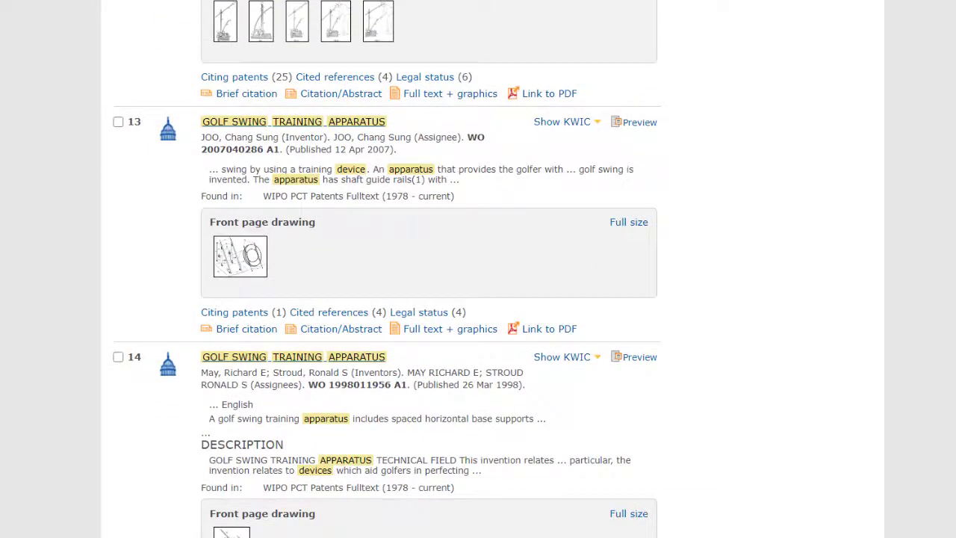
scroll(387, 269, down, 2)
scroll(387, 269, down, 7)
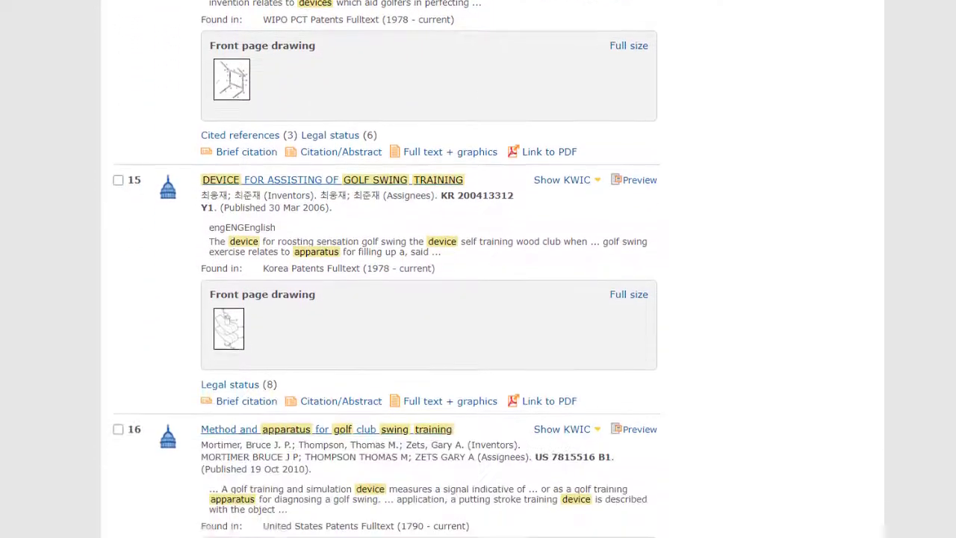
scroll(387, 269, down, 4)
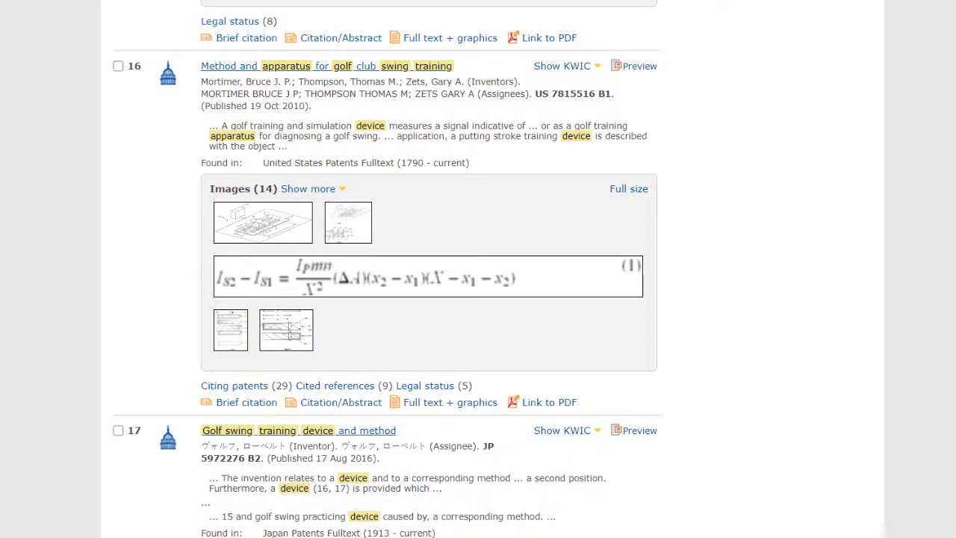
scroll(386, 268, down, 3)
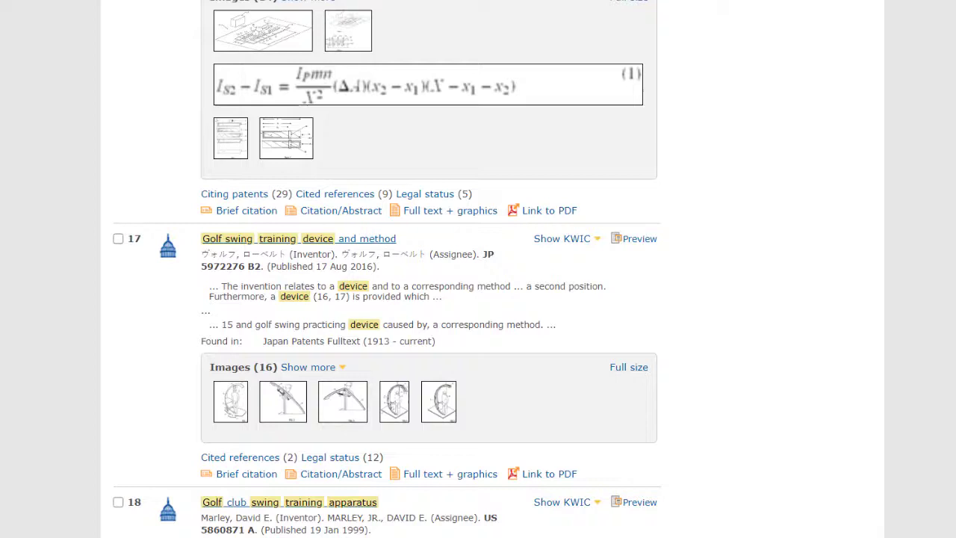
scroll(387, 268, down, 2)
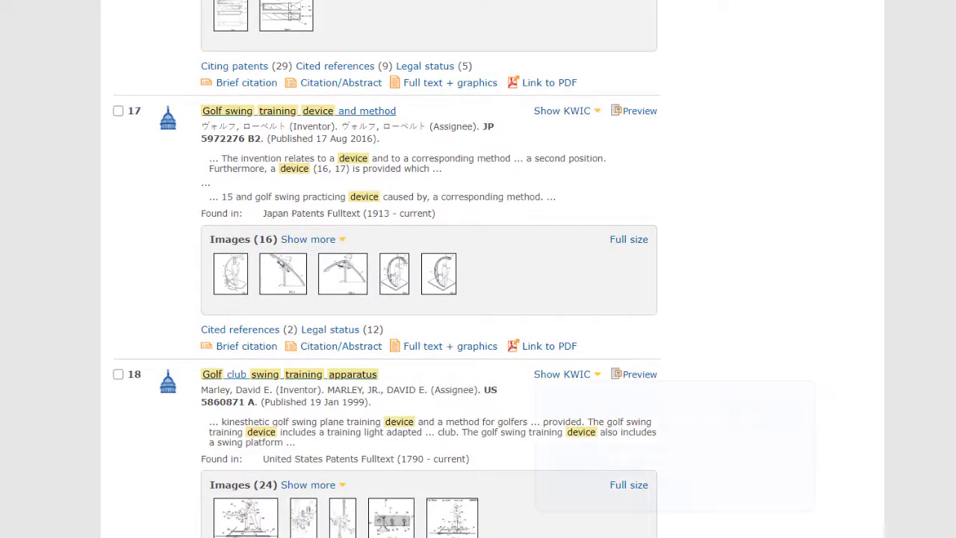
scroll(387, 269, down, 4)
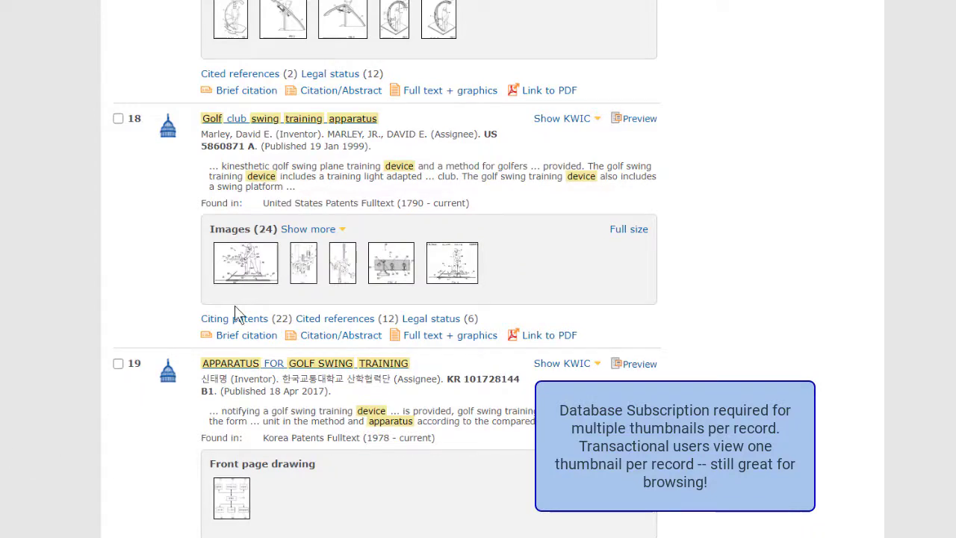
Step: Expand all image thumbnails of result 18, "Golf club swing training apparatus", and open its full-text record down to the front page drawing
click(293, 230)
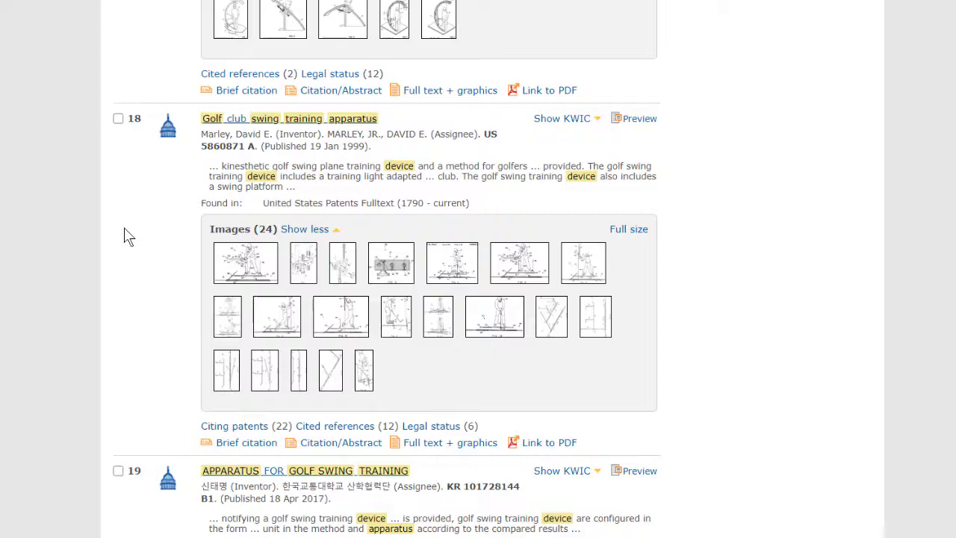
triple_click(221, 121)
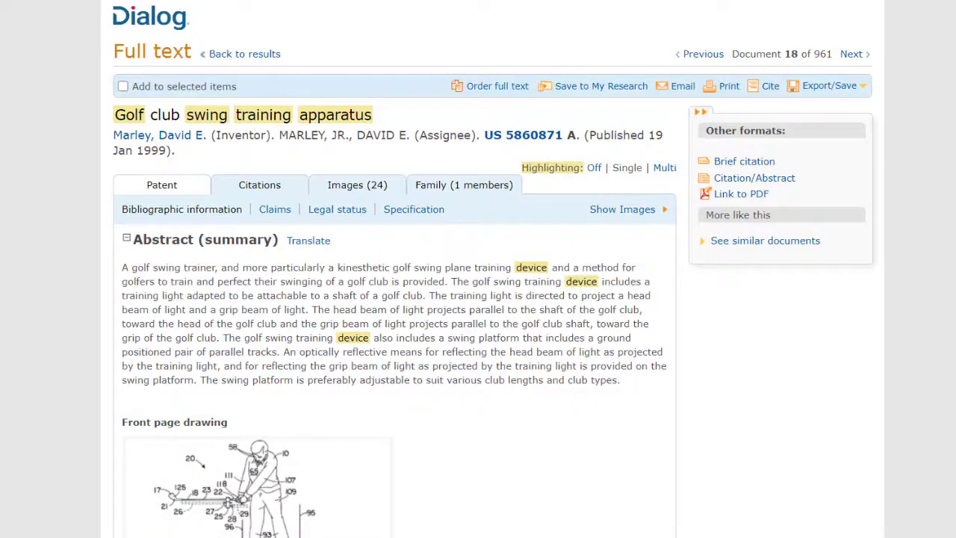
scroll(494, 298, down, 3)
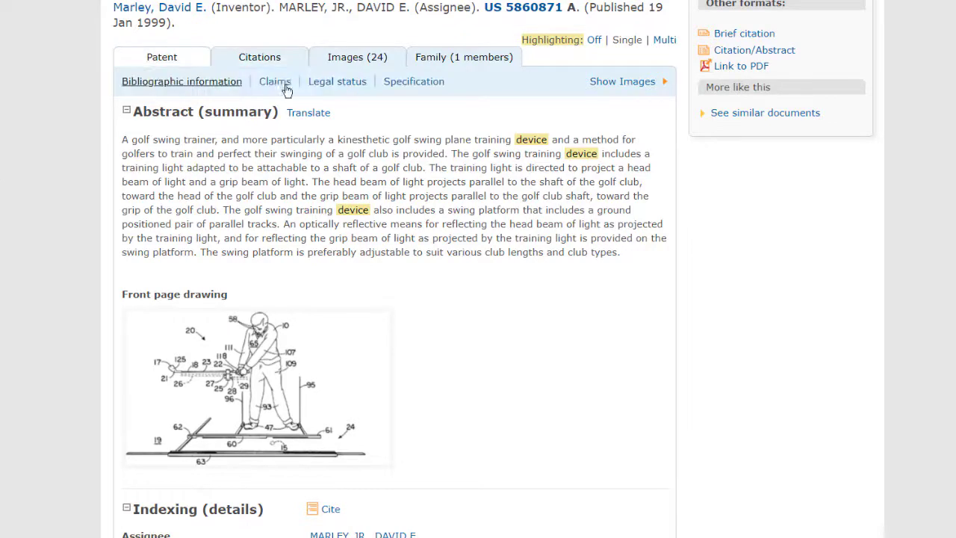
Step: View the patent's full set of images and return to its bibliographic information
click(341, 57)
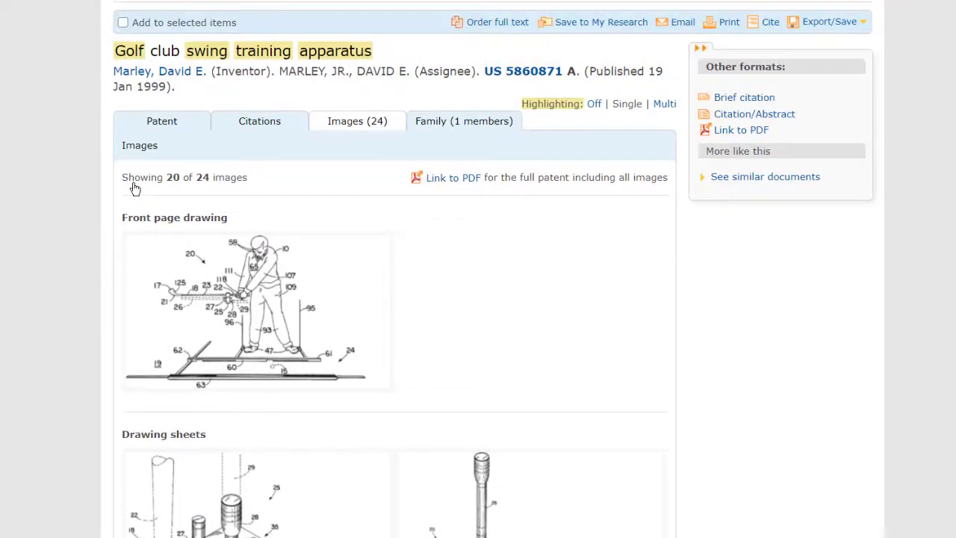
click(169, 125)
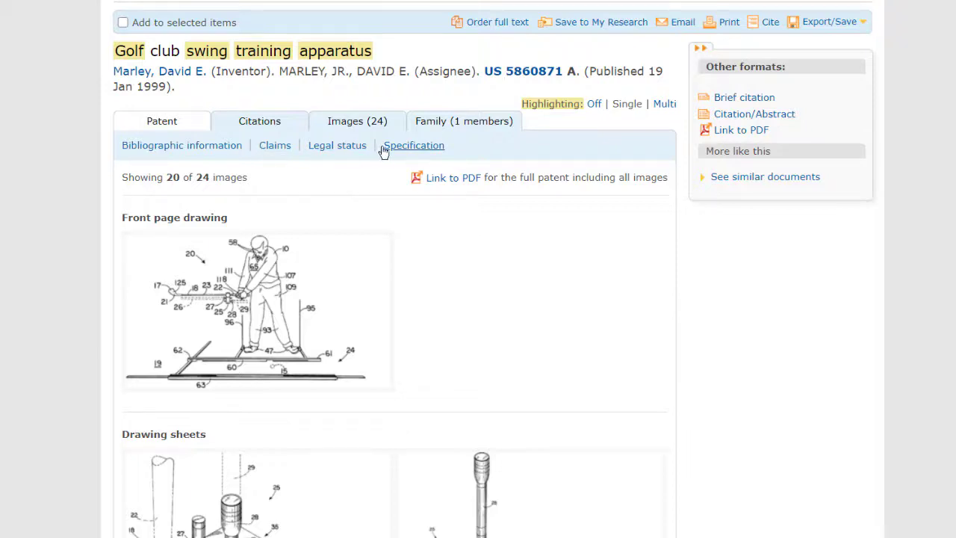
click(228, 147)
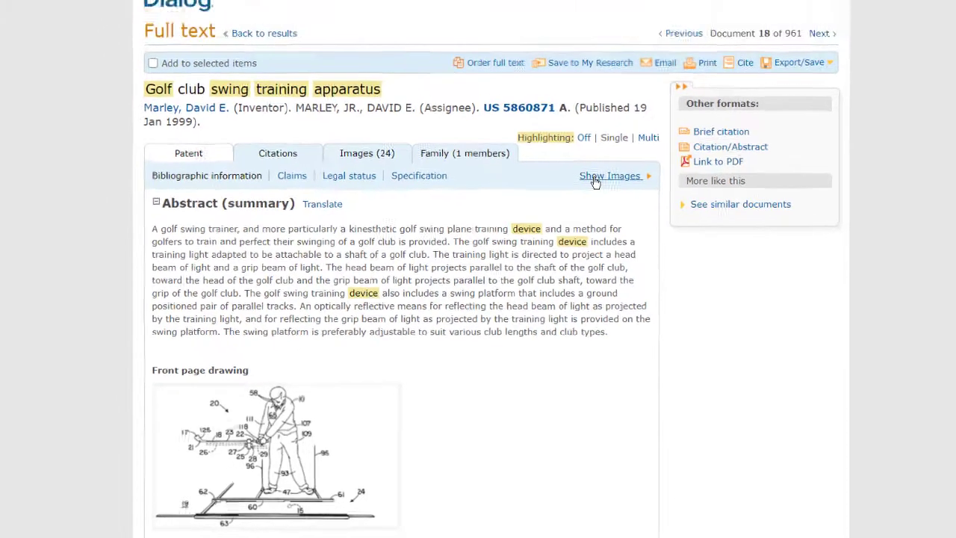
Step: Show the patent's images beside its bibliographic text and page through the drawings up to drawing sheet 15
click(622, 145)
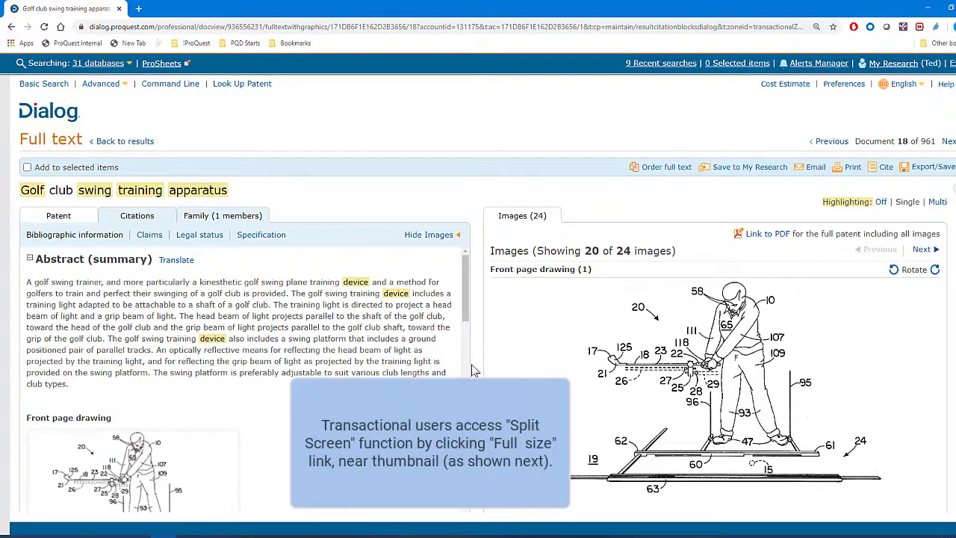
click(921, 250)
click(920, 250)
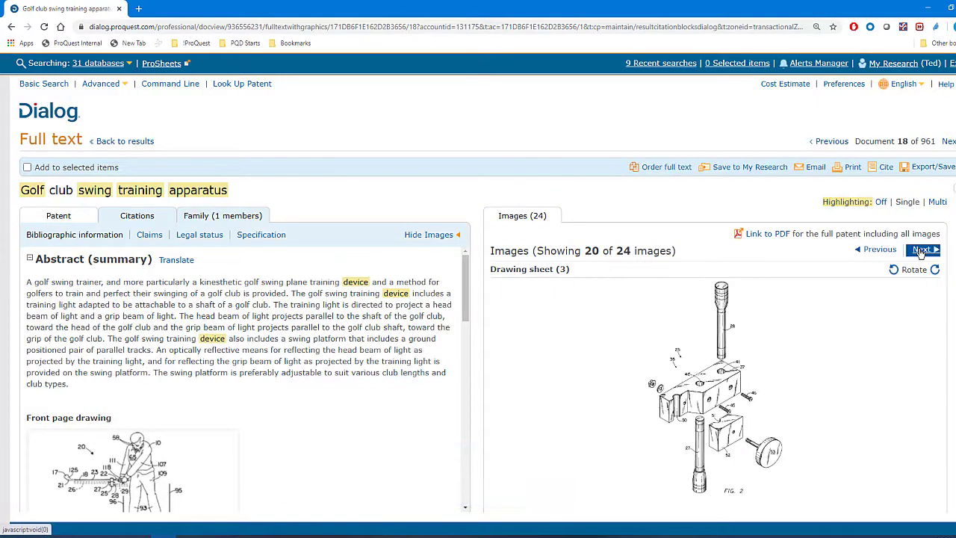
click(920, 250)
click(920, 251)
click(920, 251)
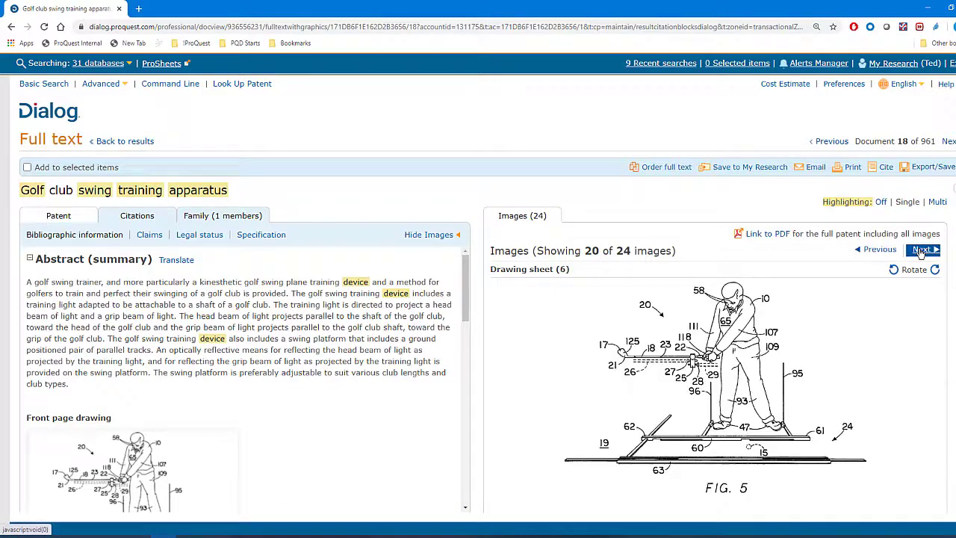
click(920, 251)
click(920, 250)
click(921, 251)
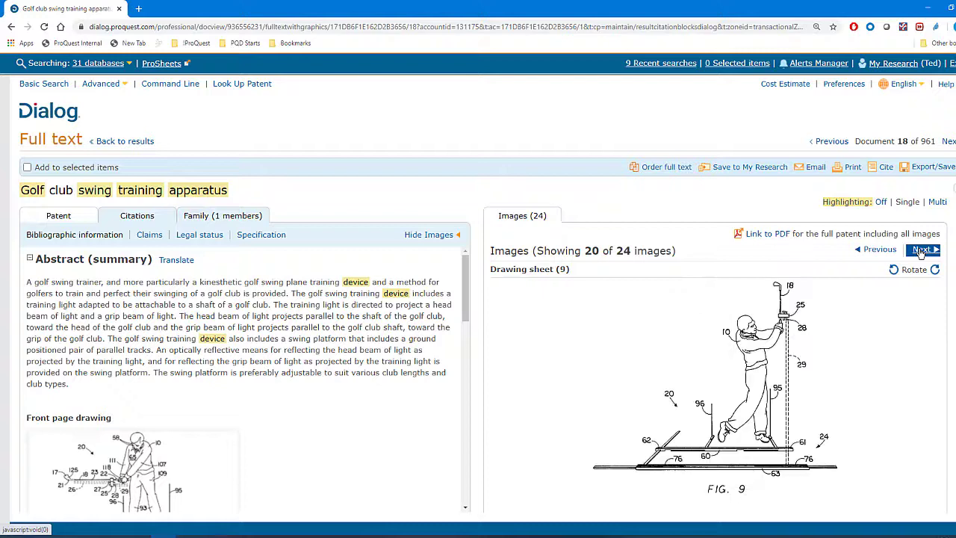
click(920, 250)
click(921, 250)
click(921, 251)
click(920, 251)
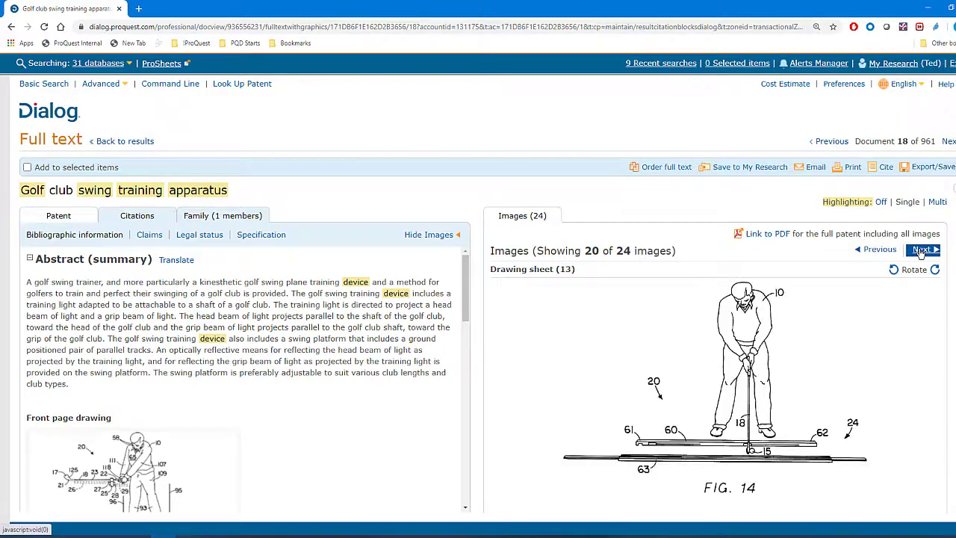
click(920, 250)
click(920, 251)
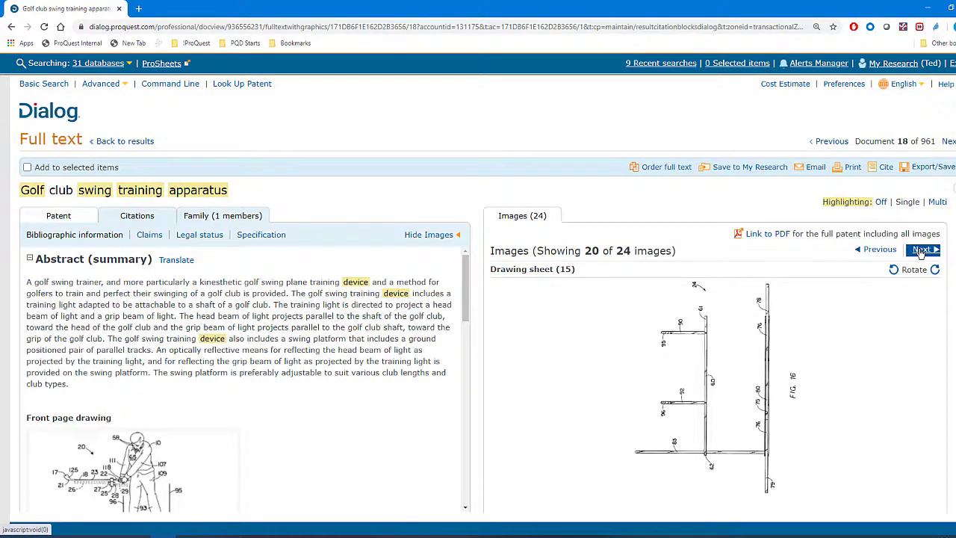
Step: Rotate drawing sheet 15 clockwise and move on to drawing sheet 16
click(933, 270)
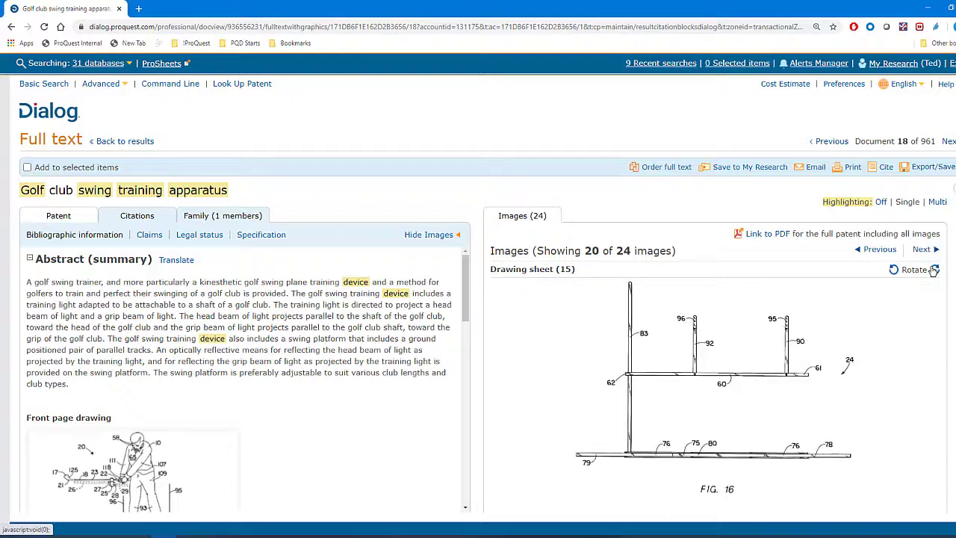
click(921, 249)
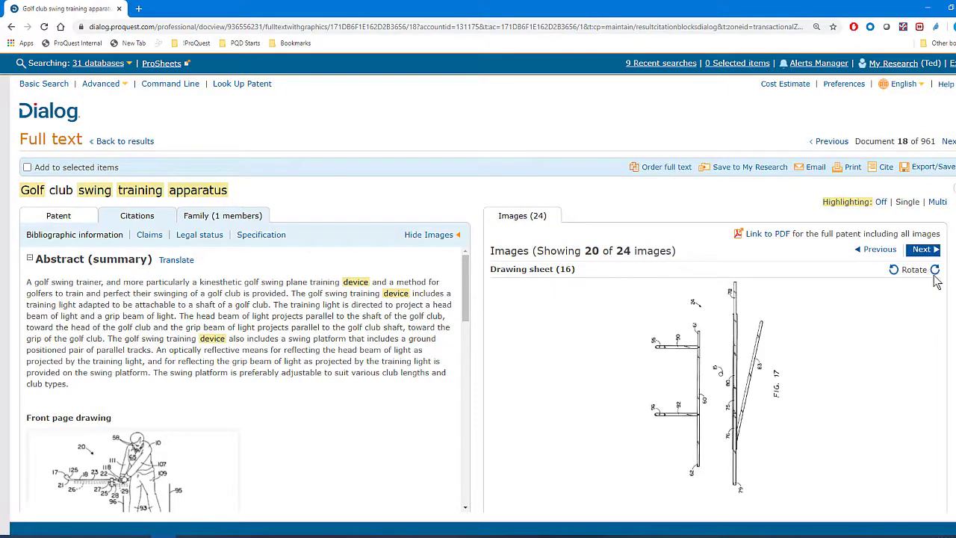
Step: Hide and reshow the images beside the patent text, and return to the search results
click(410, 237)
click(594, 271)
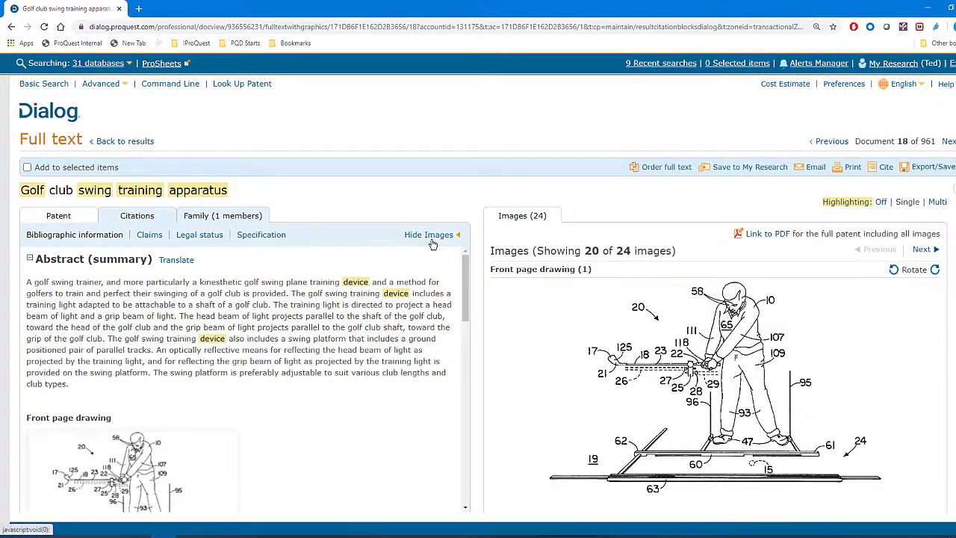
click(136, 143)
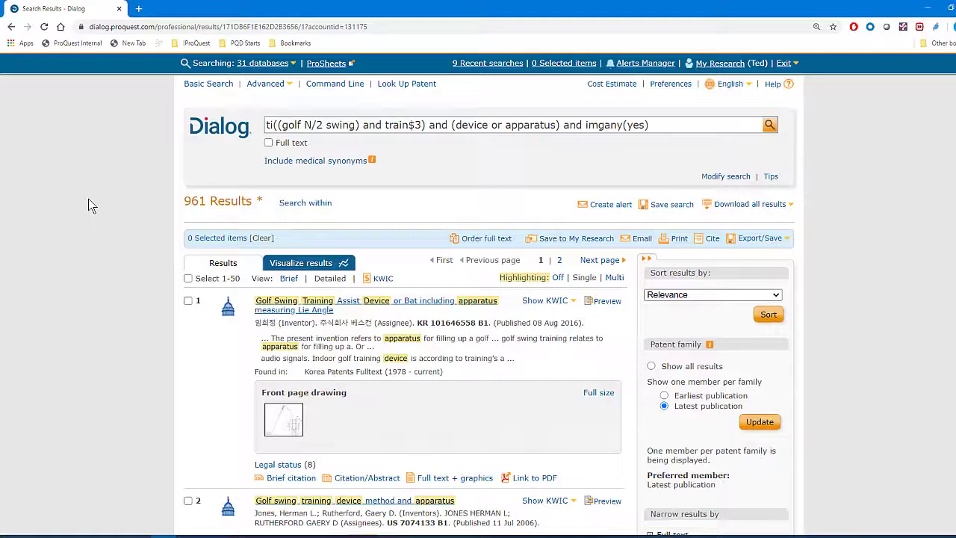
Step: Open the full-size images of result 18, "Golf club swing training apparatus", from the search results
scroll(88, 198, down, 8)
scroll(84, 210, down, 15)
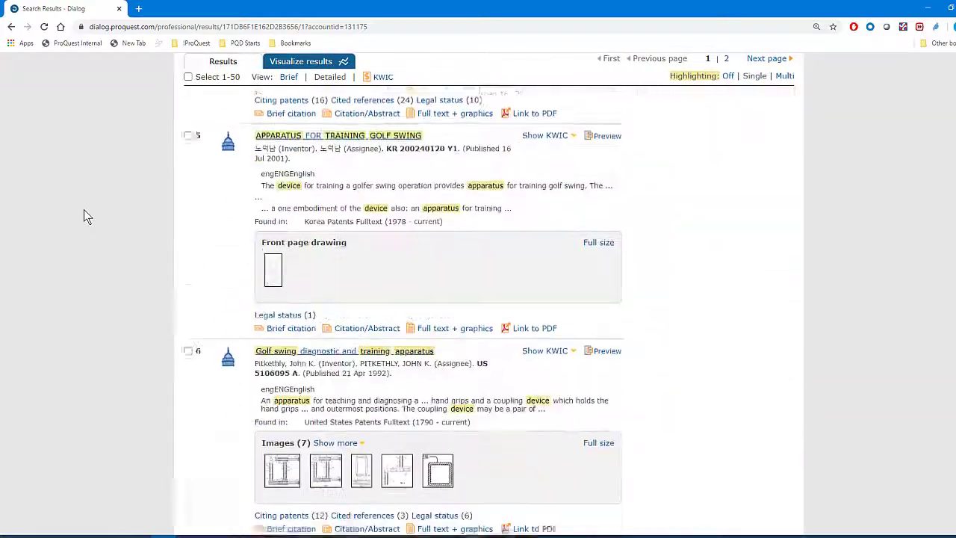
scroll(83, 218, down, 15)
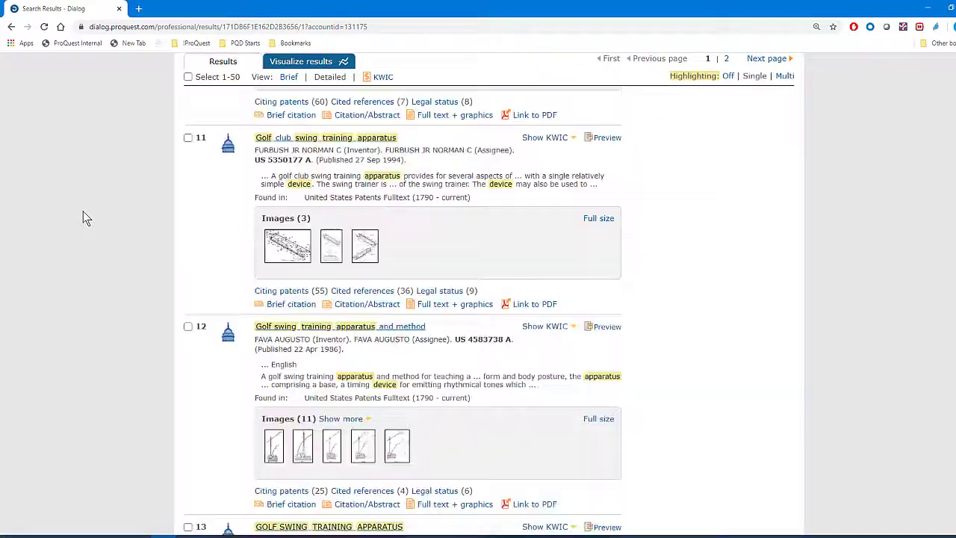
scroll(82, 223, down, 15)
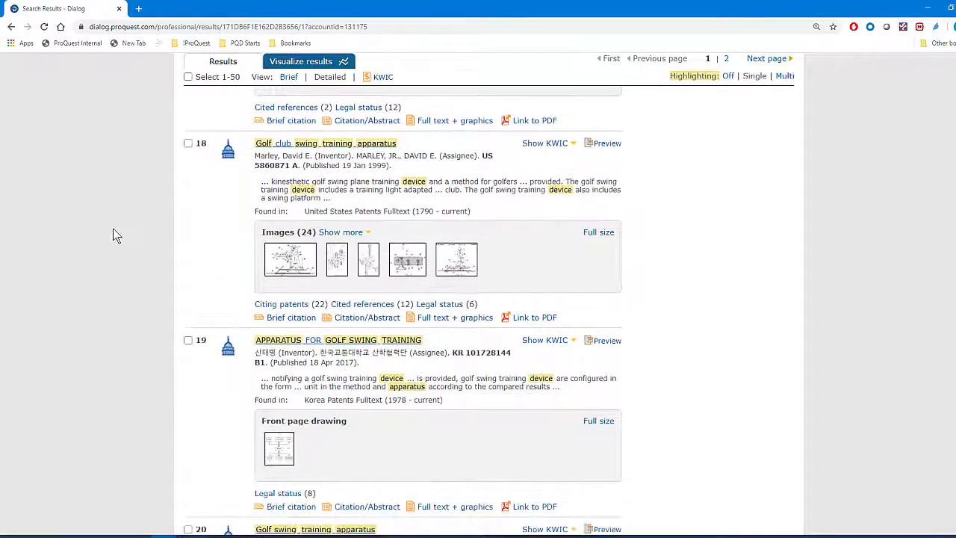
click(598, 232)
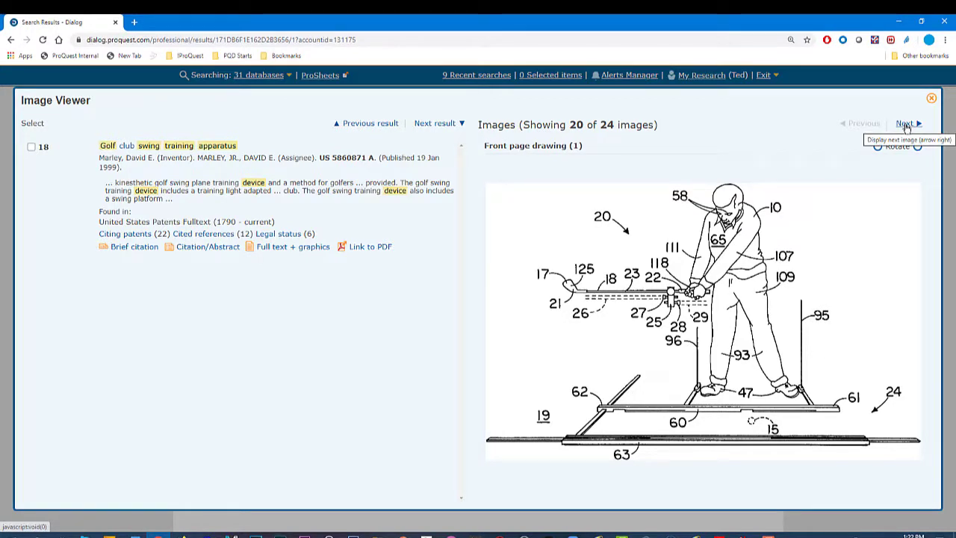
Step: Page through result 18's full-size drawings up to drawing sheet 16 and rotate that sheet clockwise
click(906, 123)
click(906, 124)
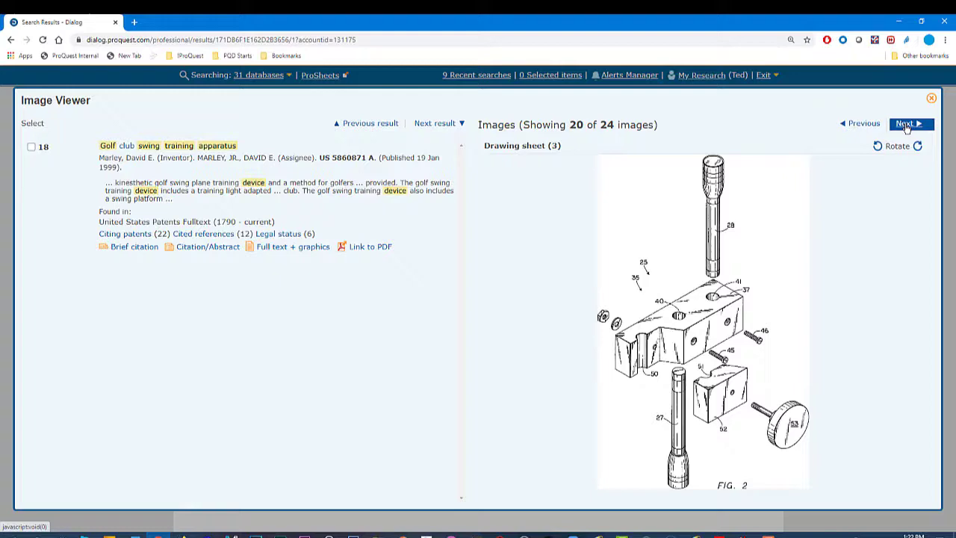
click(905, 124)
click(905, 124)
click(905, 124)
click(905, 124)
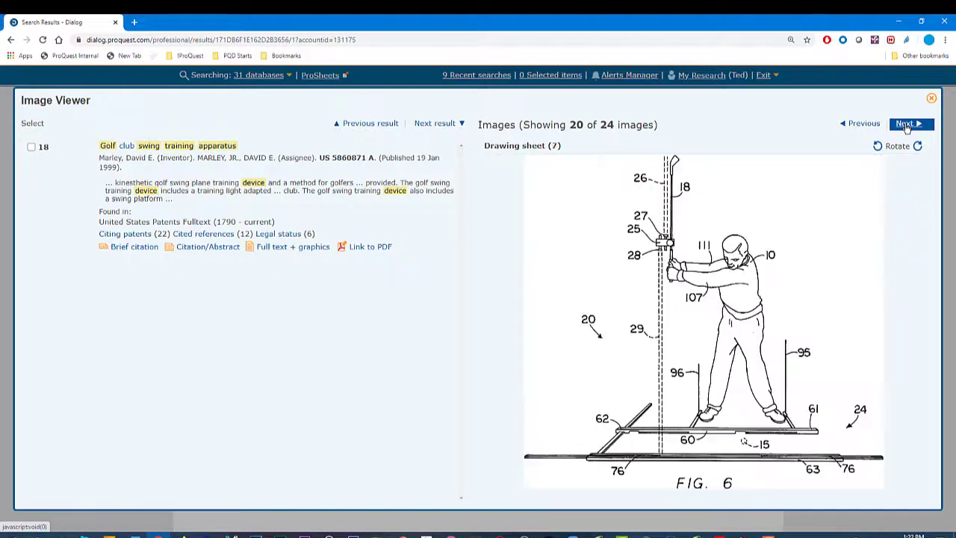
click(905, 124)
click(905, 123)
click(906, 123)
click(906, 124)
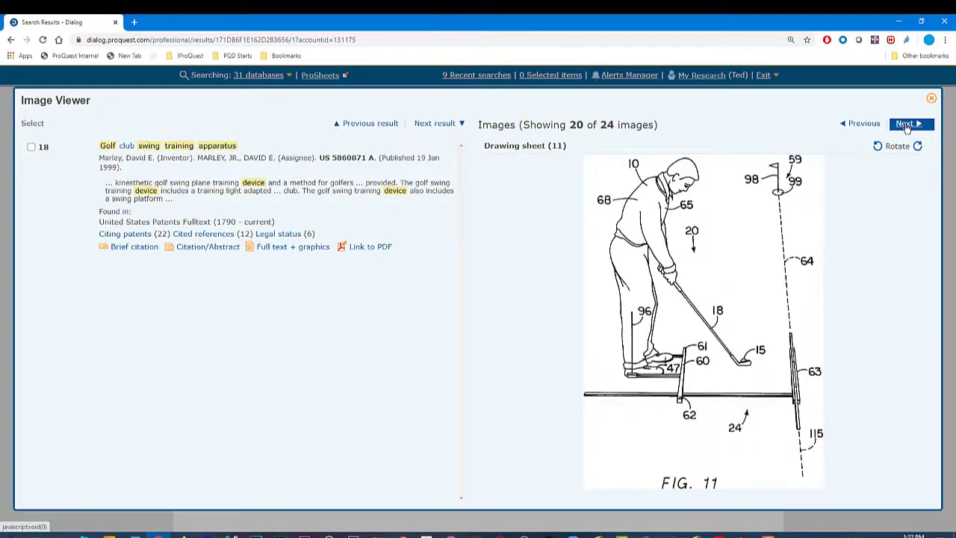
click(905, 124)
click(905, 124)
click(906, 124)
click(905, 124)
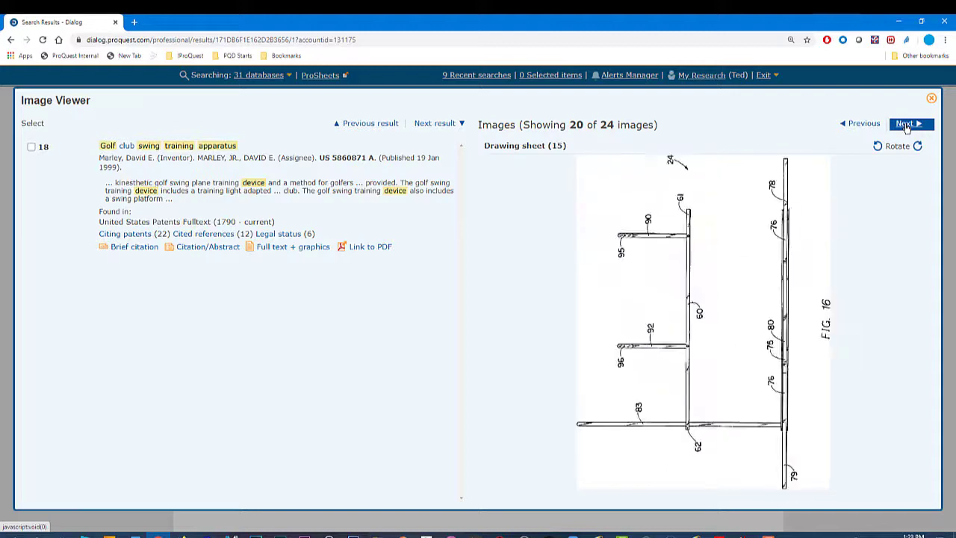
click(906, 124)
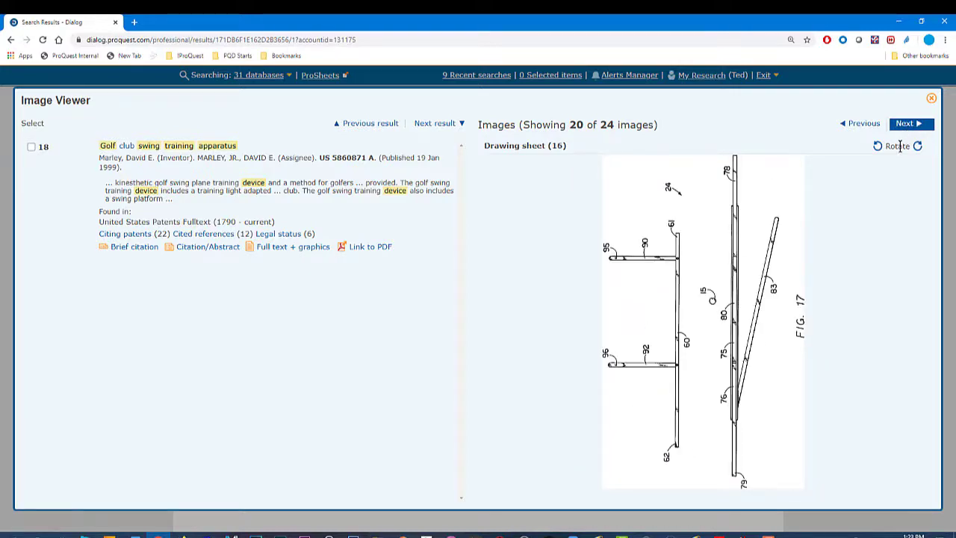
click(916, 145)
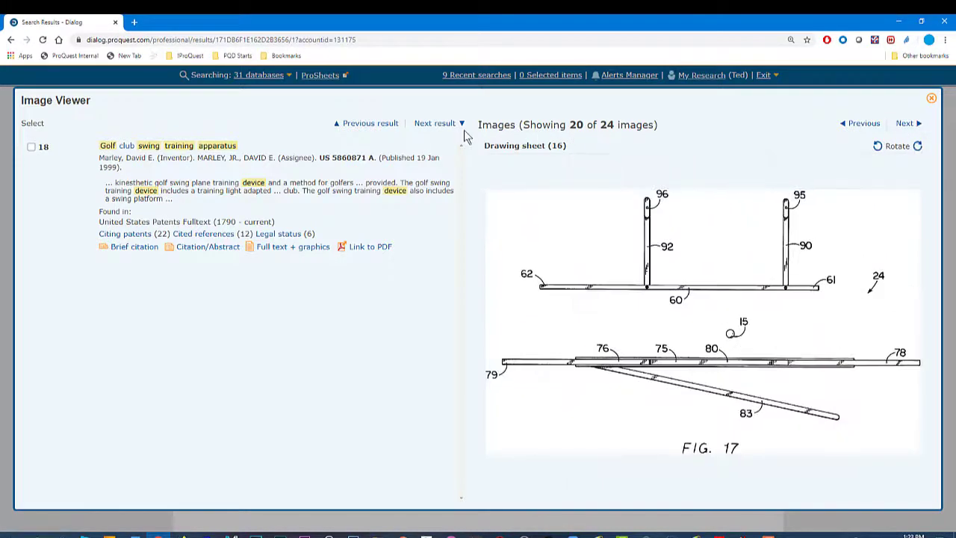
Step: View the front page drawings of the following results in the Image Viewer, up to result 23
click(444, 128)
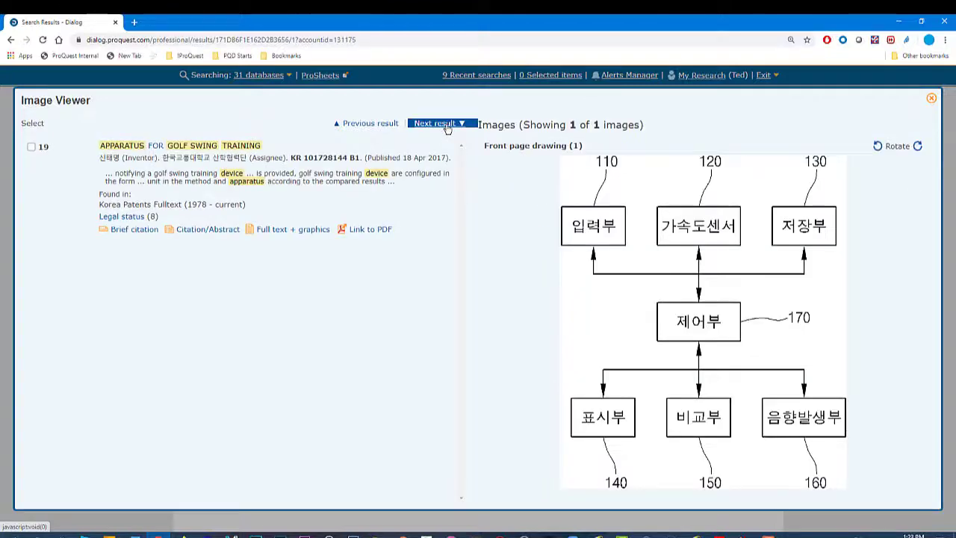
click(445, 128)
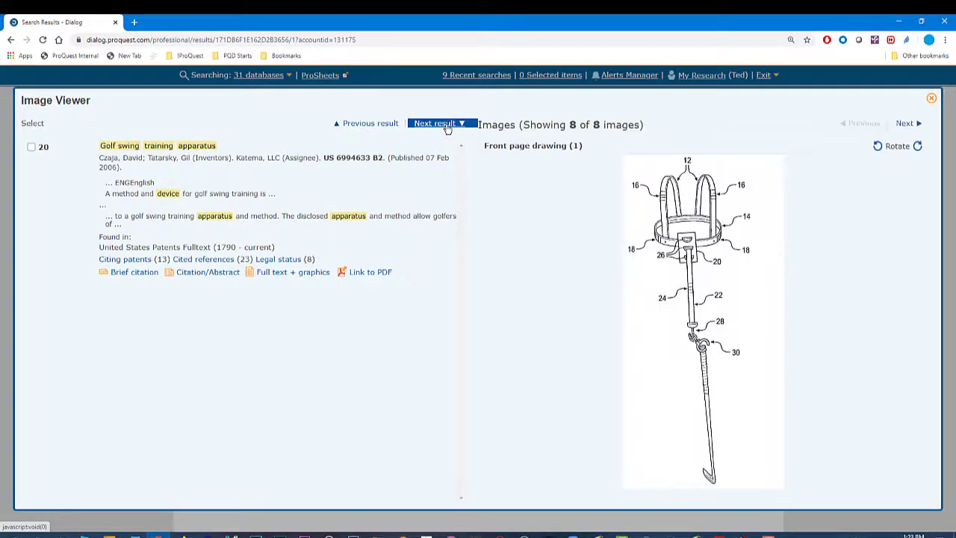
click(443, 123)
click(447, 128)
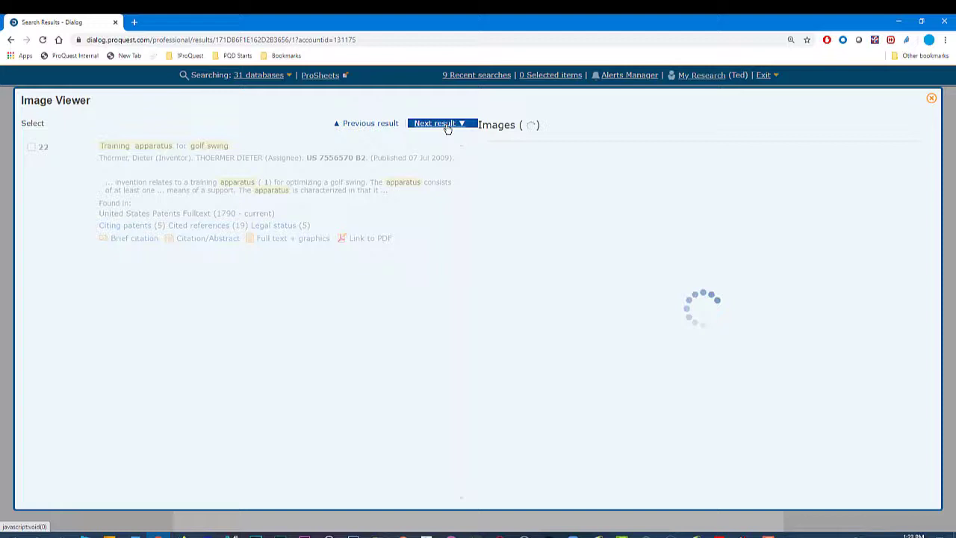
click(447, 128)
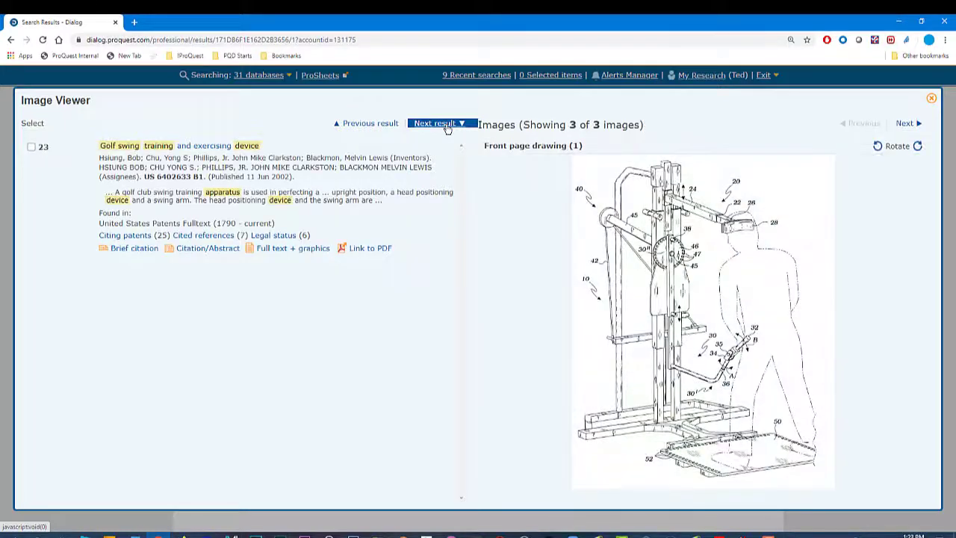
Step: View the remaining drawing sheets 2 and 3 of result 23 and close the Image Viewer
click(903, 123)
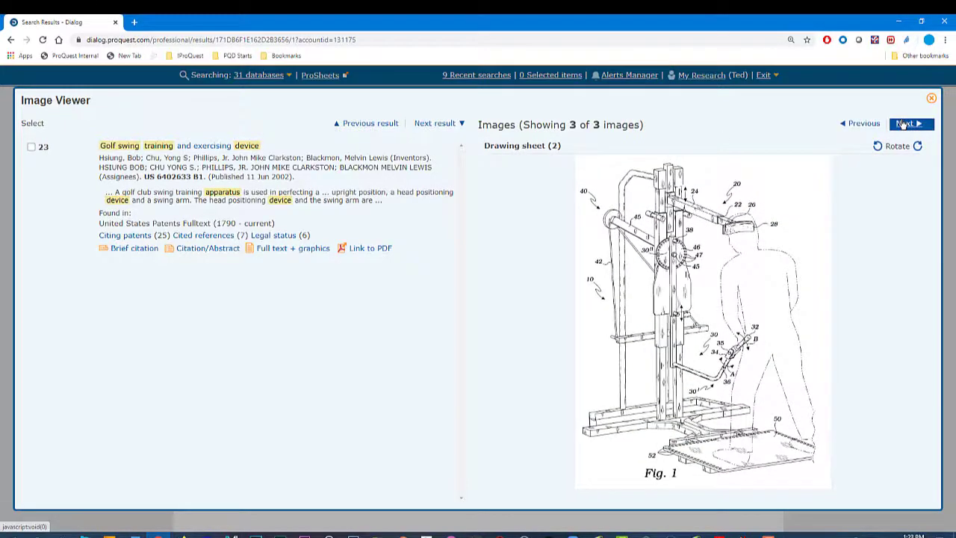
click(904, 124)
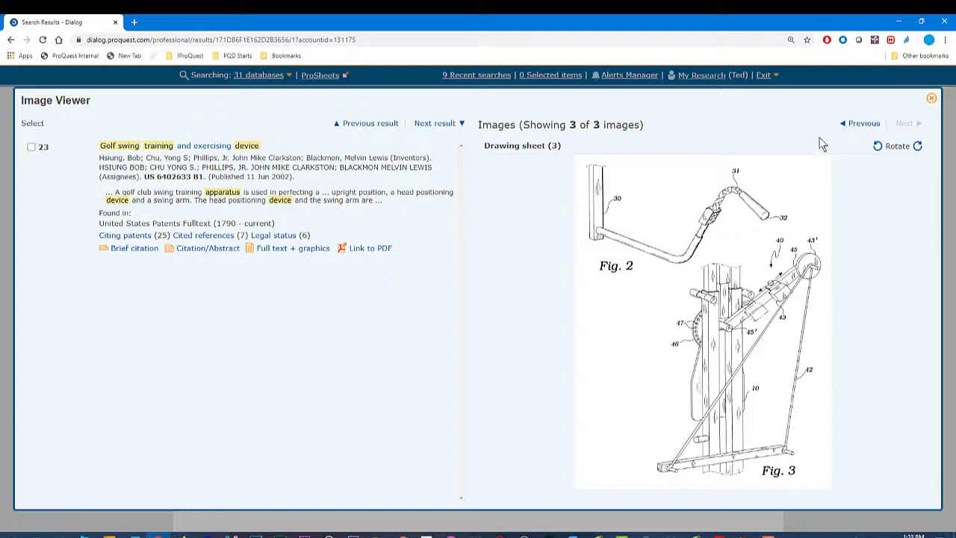
click(930, 98)
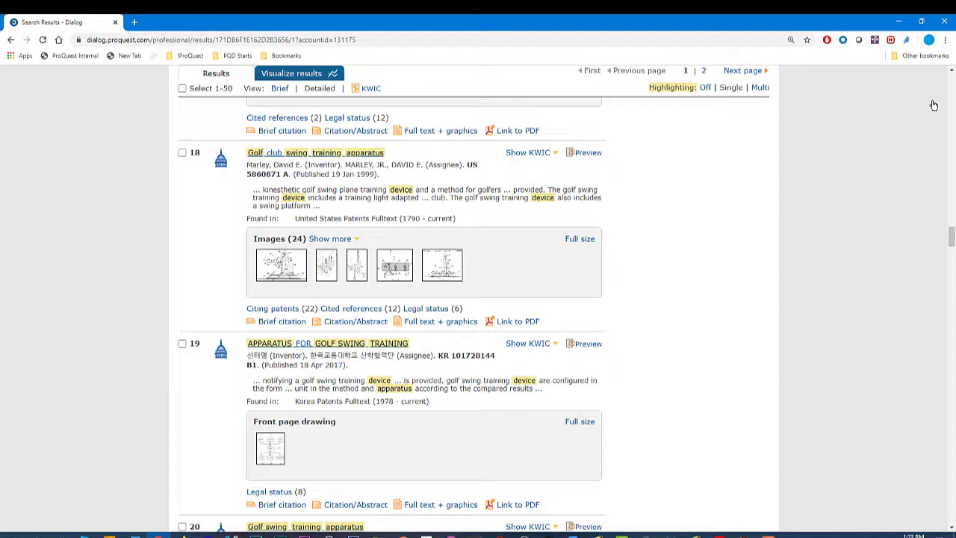
Step: Examine the image thumbnails in the golf swing training results from result 19 down past result 28
scroll(742, 221, down, 4)
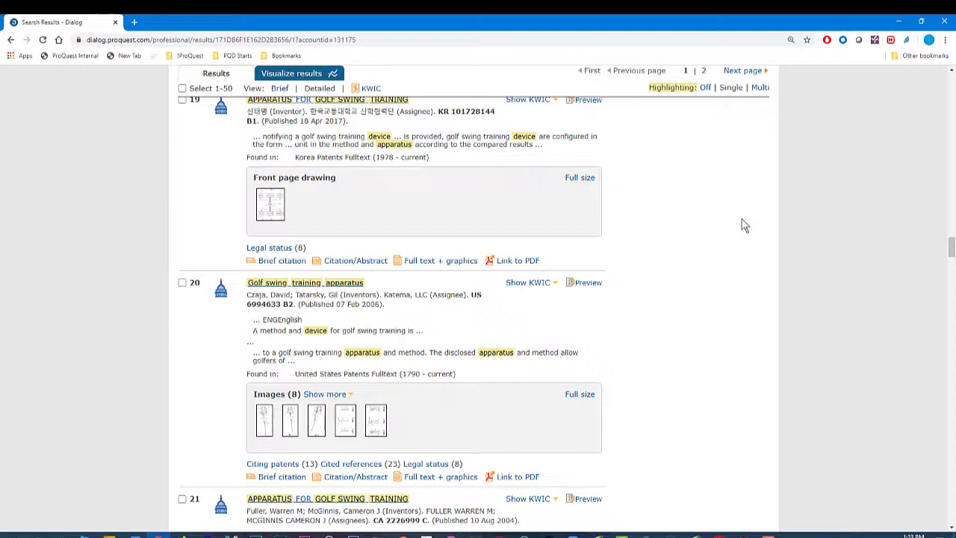
scroll(742, 224, down, 10)
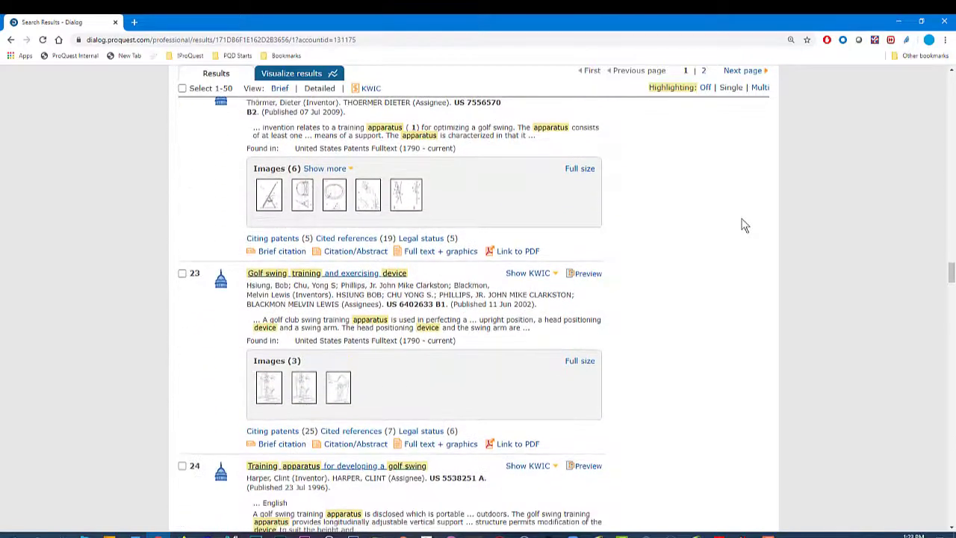
scroll(744, 225, down, 8)
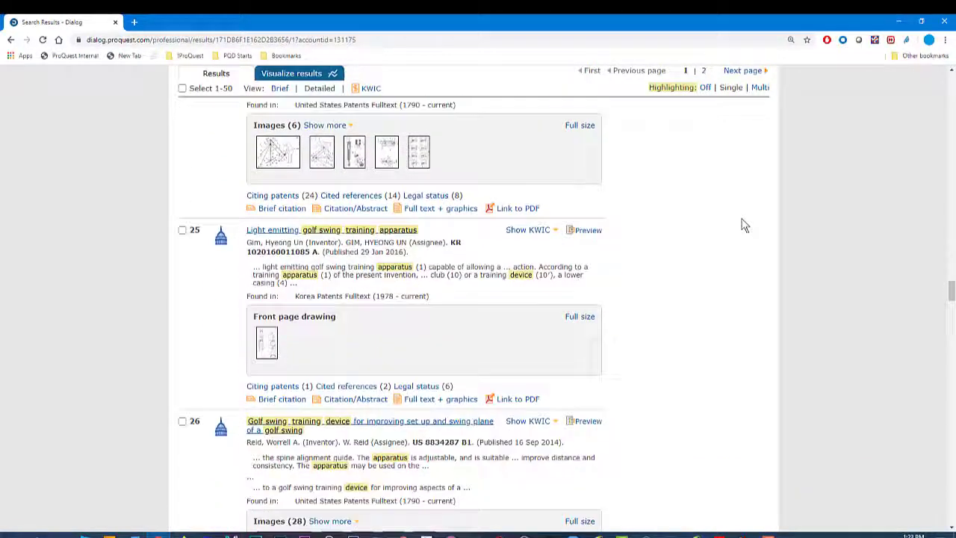
scroll(744, 225, down, 5)
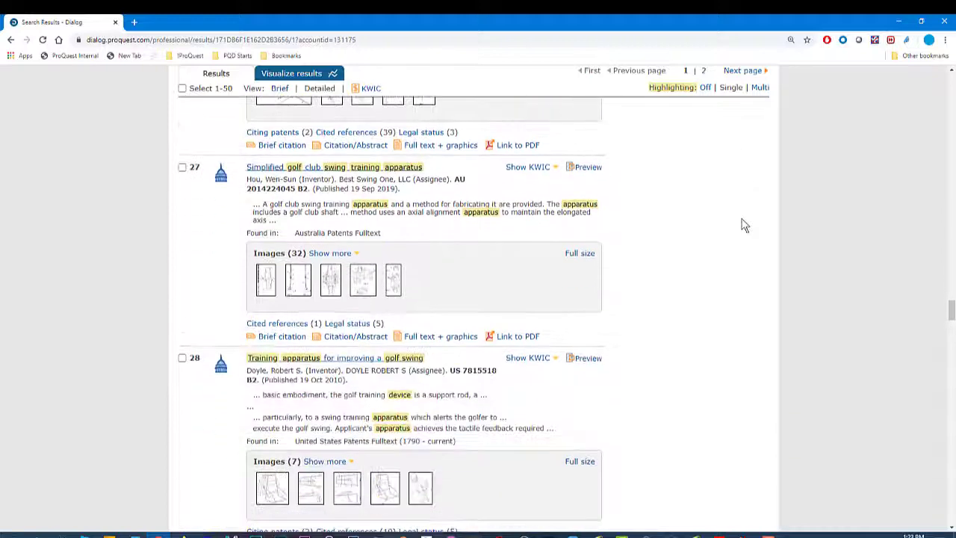
scroll(743, 225, down, 4)
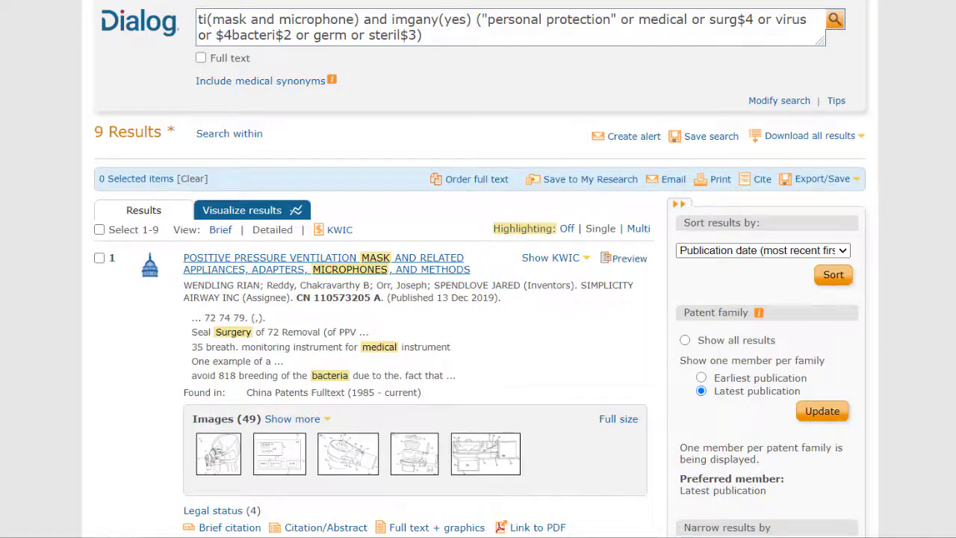
Step: Examine the image thumbnails in the mask and microphone patent results from result 1 down to result 4
scroll(478, 299, down, 3)
scroll(477, 299, down, 1)
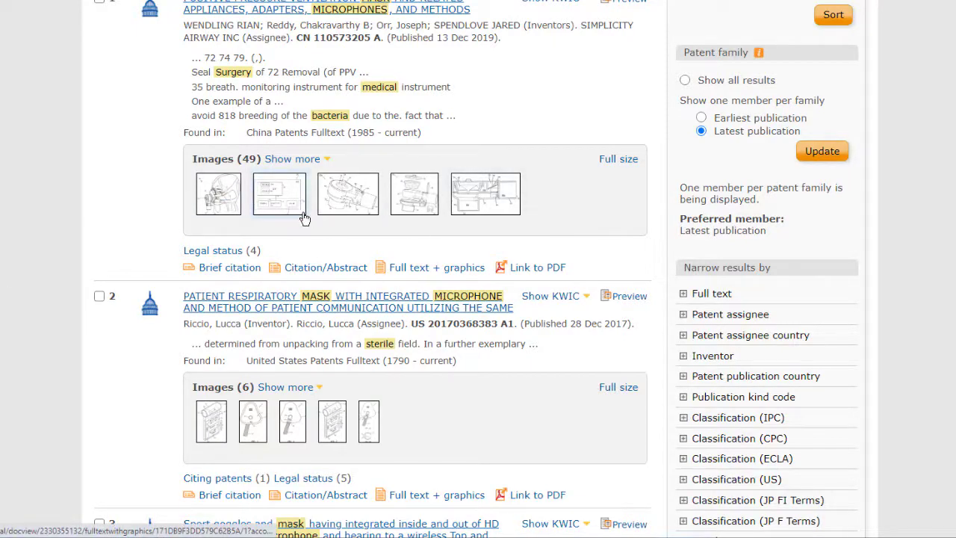
scroll(219, 254, down, 3)
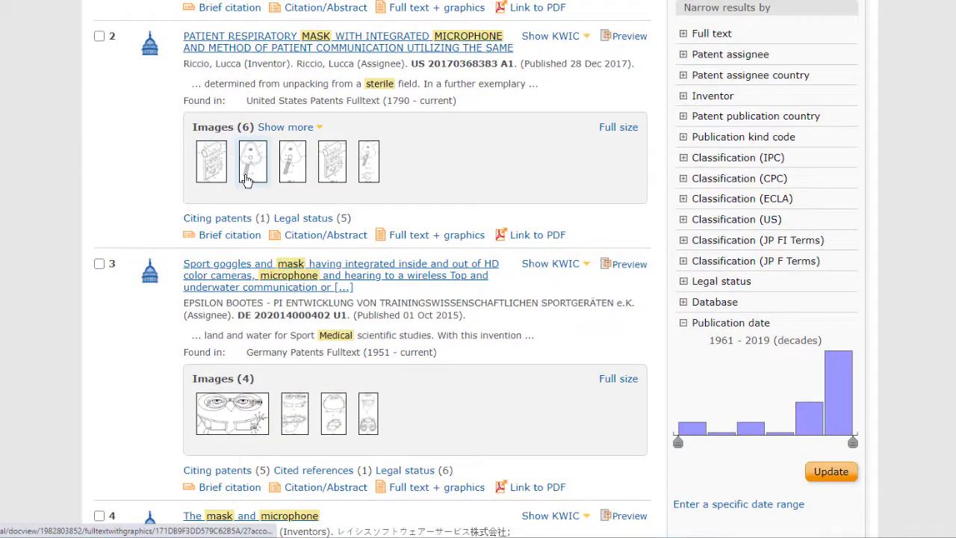
scroll(167, 258, down, 2)
scroll(171, 273, down, 1)
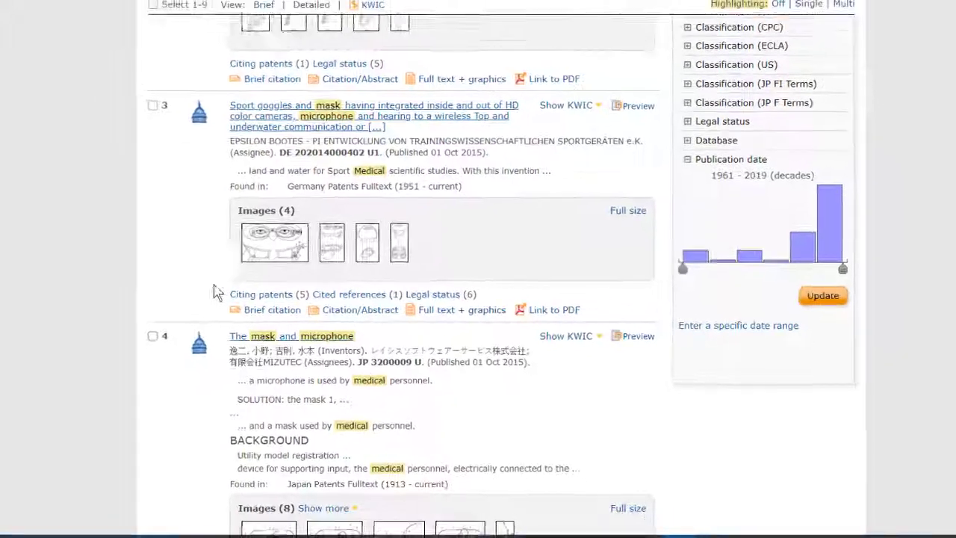
Step: View result 4's full-size images in the Image Viewer, from the front page drawing through drawing sheet 6, and close the viewer
scroll(165, 272, down, 5)
scroll(166, 272, up, 2)
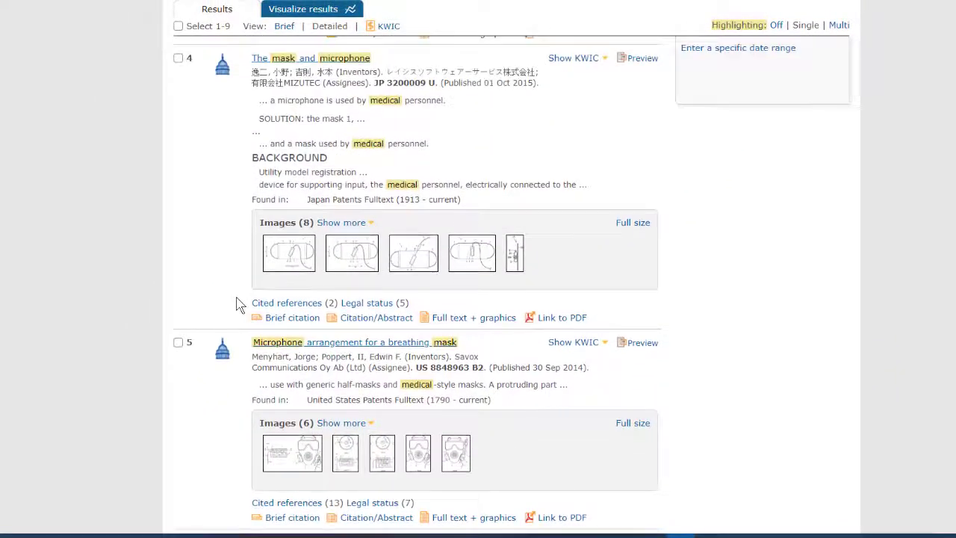
click(618, 227)
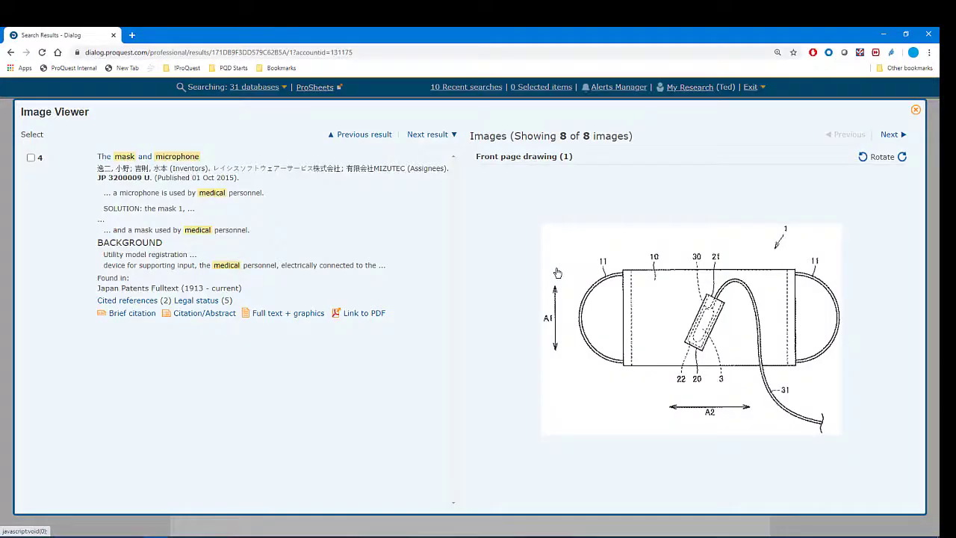
click(883, 136)
click(882, 136)
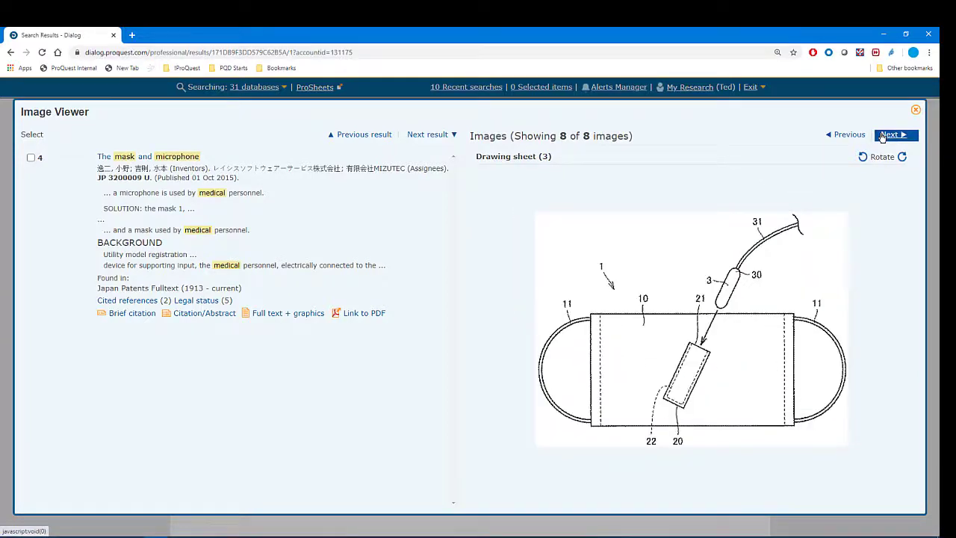
click(883, 136)
click(883, 136)
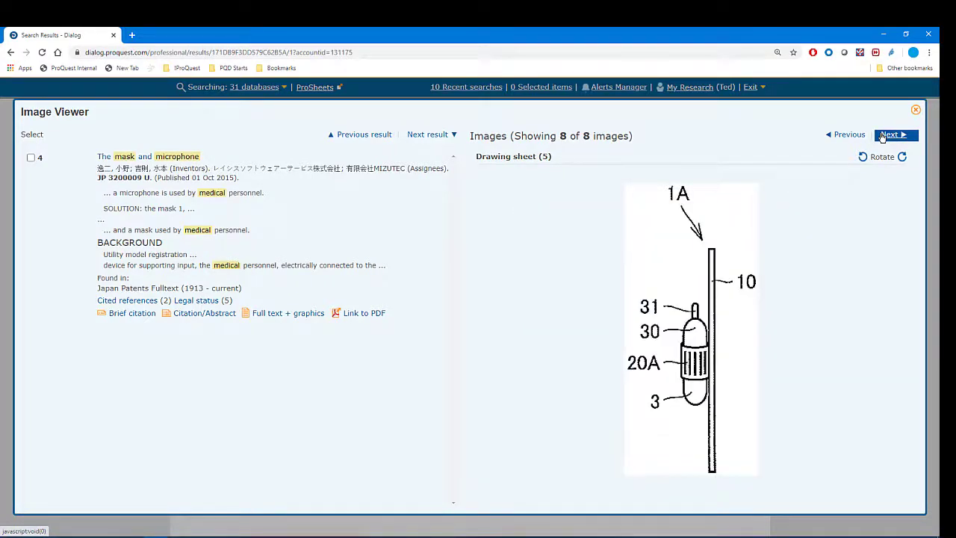
click(882, 136)
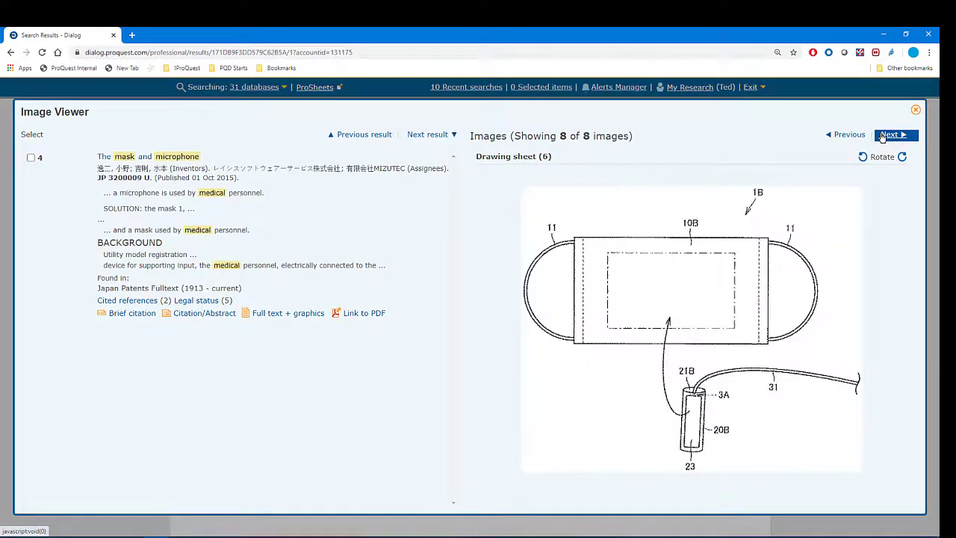
click(915, 110)
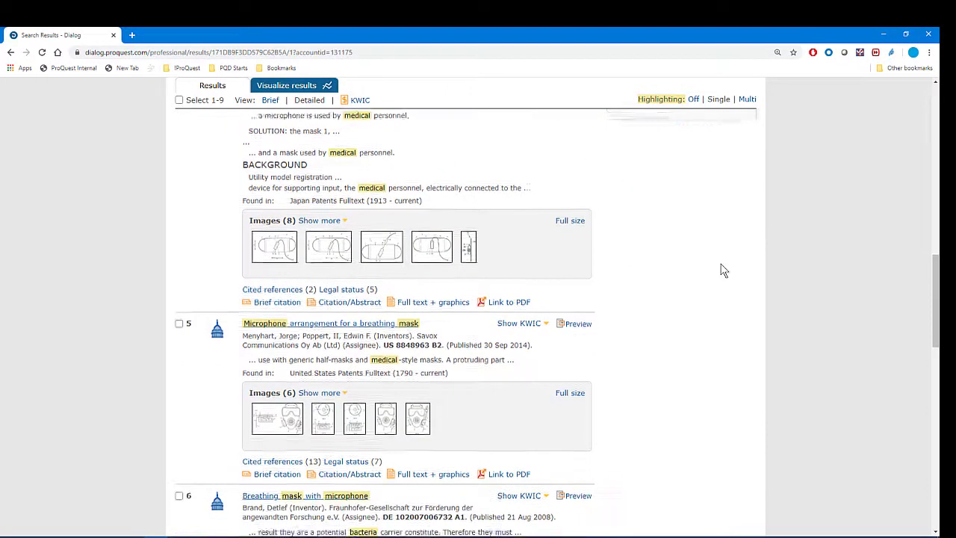
Step: View the full-size front page drawing of result 6, "Breathing mask with microphone", and close the Image Viewer
scroll(722, 270, down, 3)
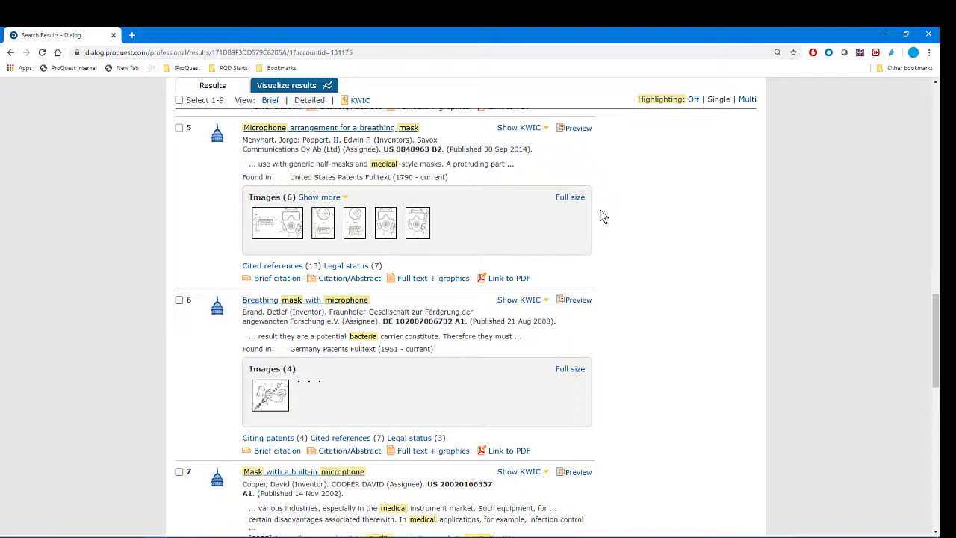
click(569, 369)
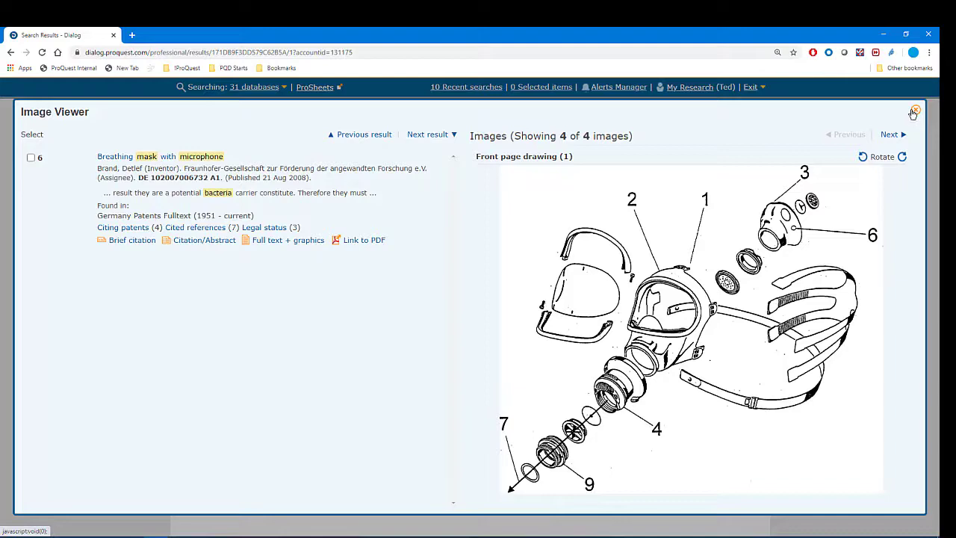
click(914, 110)
Step: View the full-size front page drawing of result 7, "Mask with a built-in microphone", and those of results 8 and 9
scroll(655, 233, down, 3)
scroll(654, 232, down, 2)
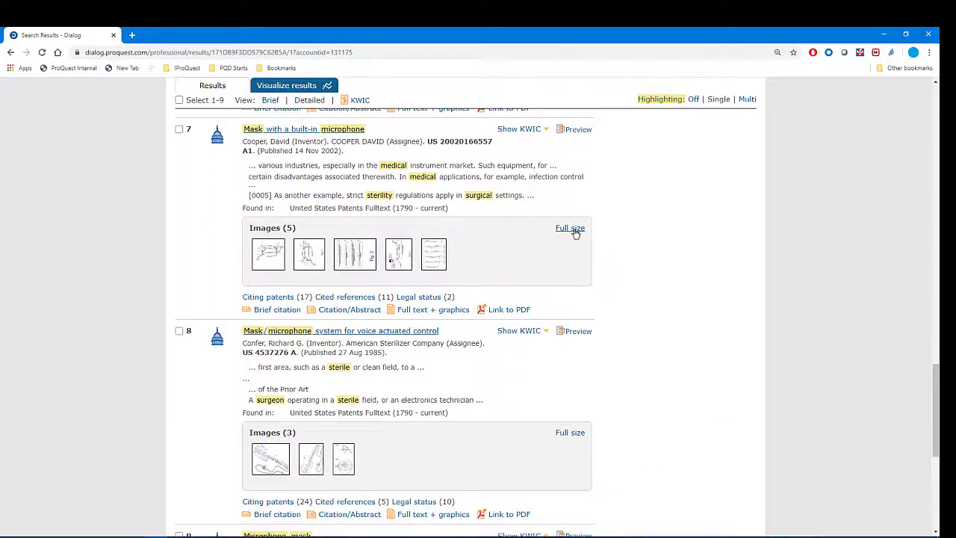
click(571, 229)
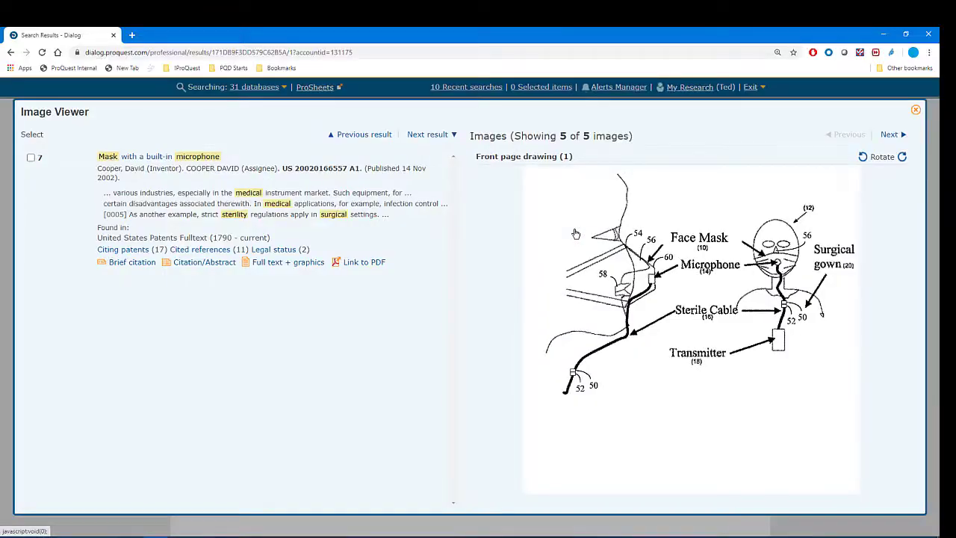
click(429, 134)
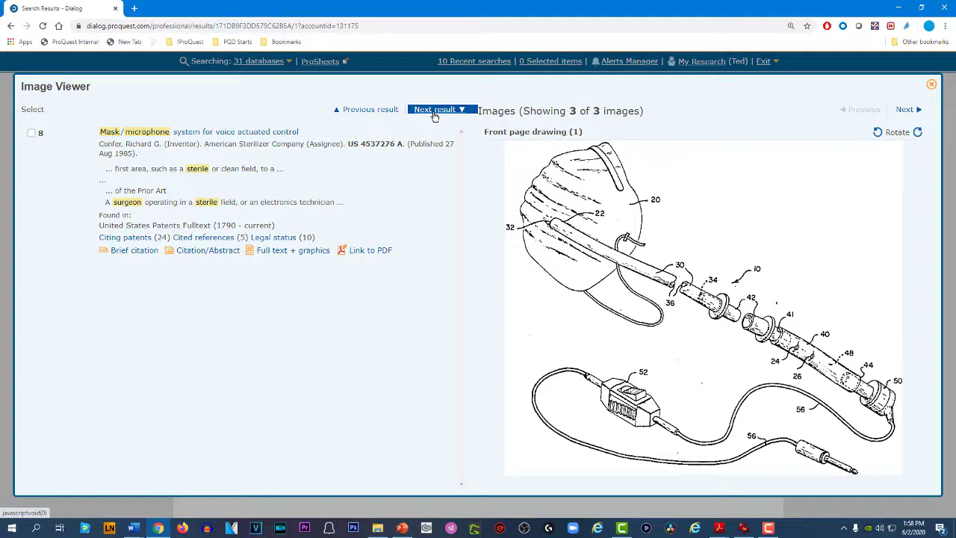
click(434, 112)
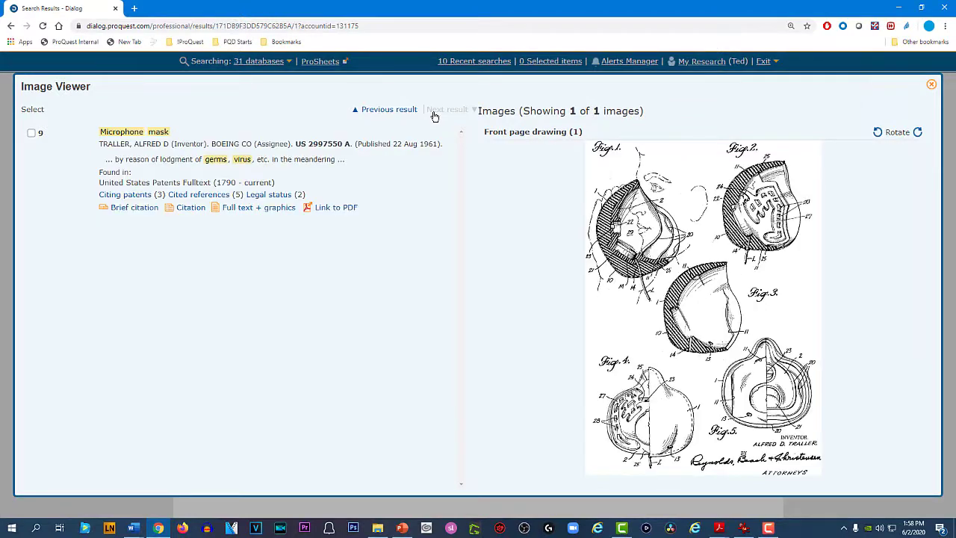